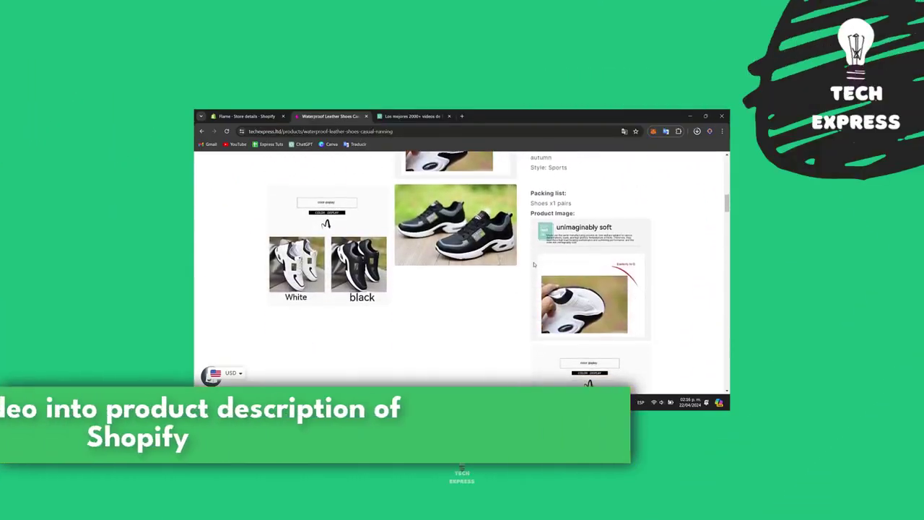
Review the Waterproof Leather Shoes storefront page, then switch to the store's Settings in Shopify admin
{"action": "scroll", "coordinate": [535, 265], "scroll_direction": "down", "scroll_amount": 2}
{"action": "scroll", "coordinate": [535, 265], "scroll_direction": "down", "scroll_amount": 2}
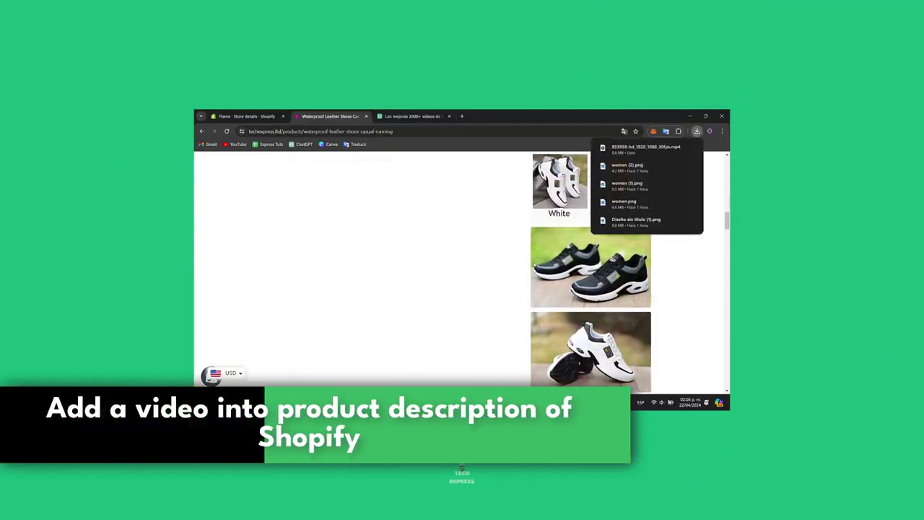
{"action": "scroll", "coordinate": [676, 271], "scroll_direction": "down", "scroll_amount": 3}
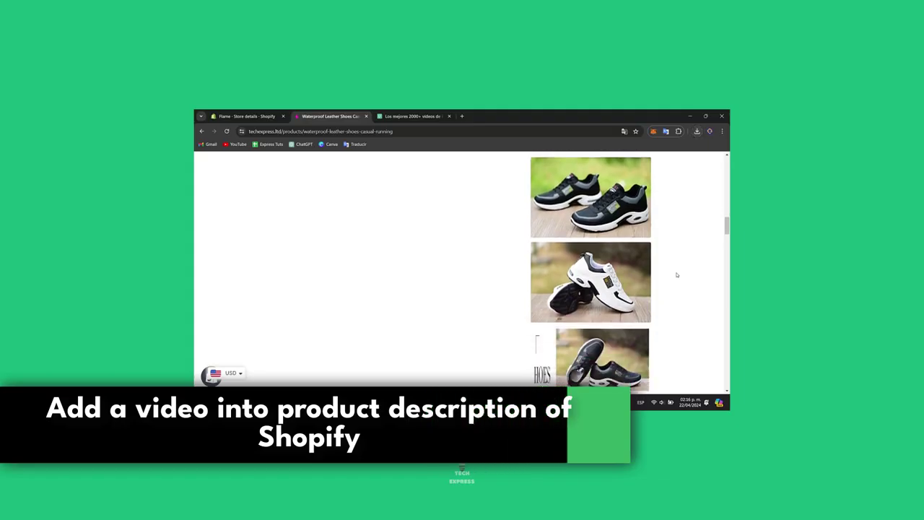
{"action": "scroll", "coordinate": [676, 274], "scroll_direction": "down", "scroll_amount": 2}
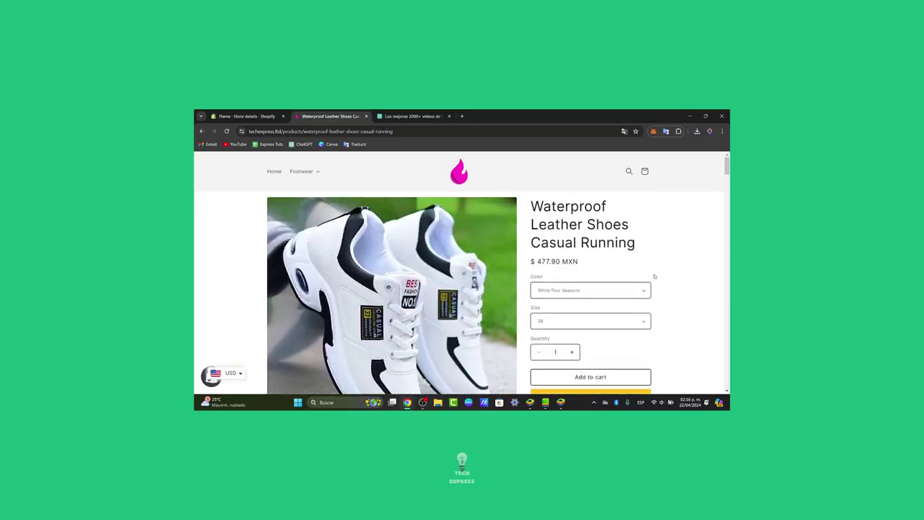
{"action": "left_click", "coordinate": [249, 115]}
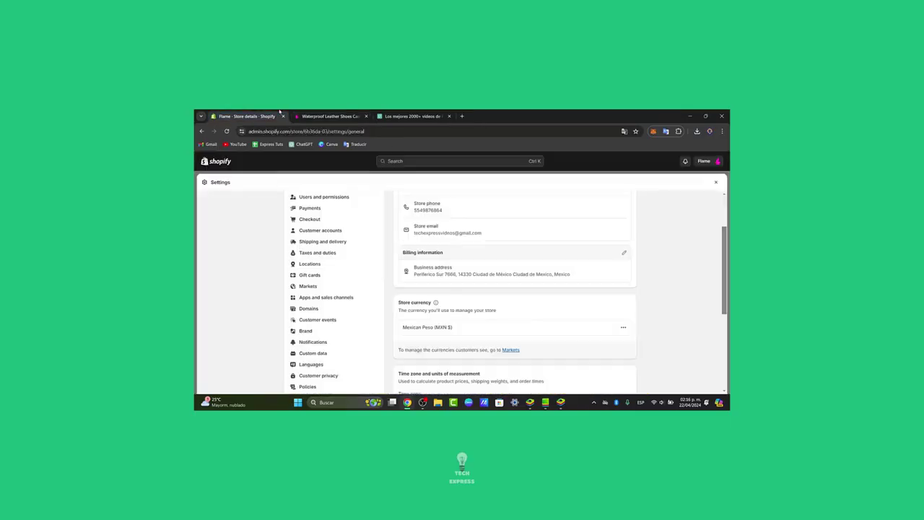
Close the store settings and return to the Shopify admin Home dashboard
{"action": "left_click", "coordinate": [717, 185]}
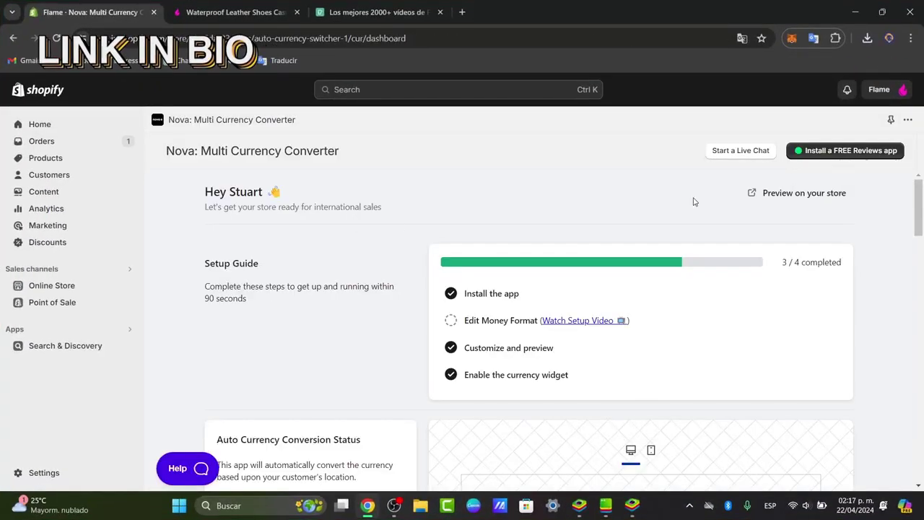
{"action": "left_click", "coordinate": [35, 127]}
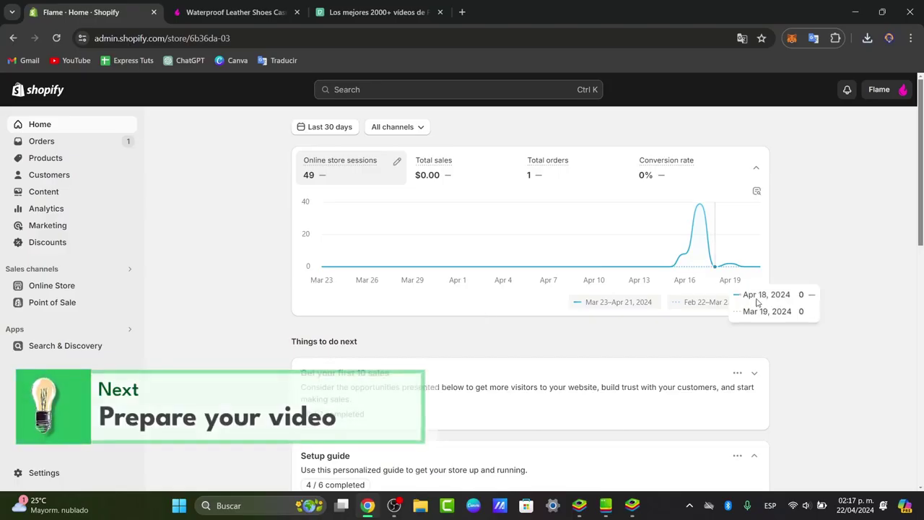
Play the downloaded 853958-hd_1920_1080_30fps clip in Media Player with the volume at 0
{"action": "left_click", "coordinate": [867, 38]}
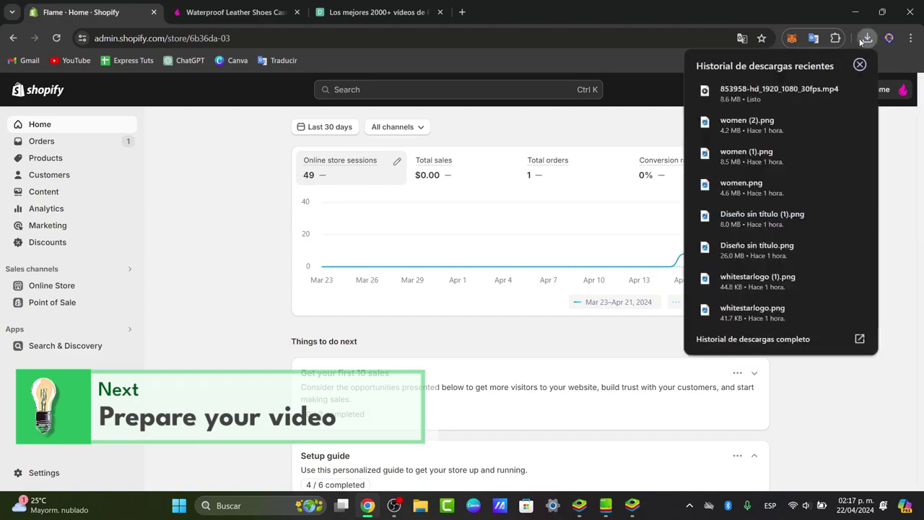
{"action": "left_click", "coordinate": [789, 95]}
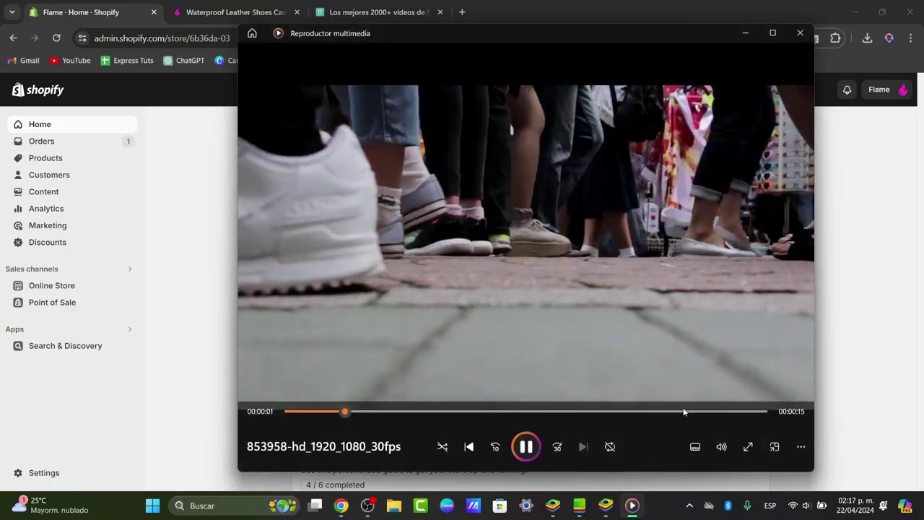
{"action": "left_click", "coordinate": [719, 451]}
{"action": "left_click_drag", "start_coordinate": [736, 413], "coordinate": [662, 426]}
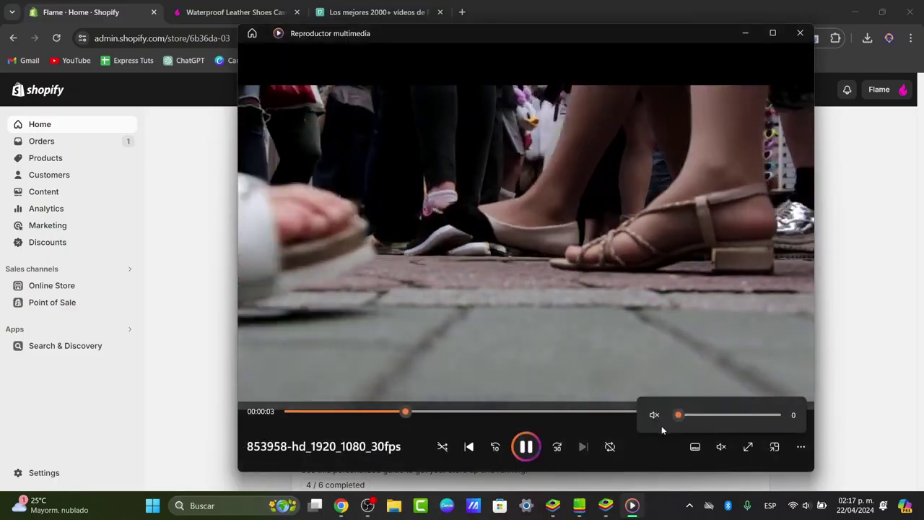
{"action": "left_click_drag", "start_coordinate": [714, 38], "coordinate": [759, 45]}
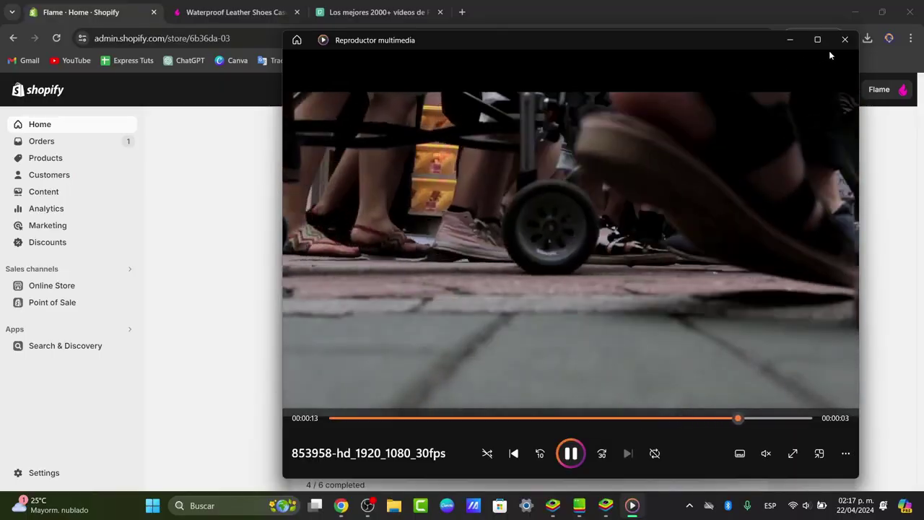
Close the player and search 'vimeo' in a new browser tab to reach vimeo.com
{"action": "left_click", "coordinate": [842, 44]}
{"action": "left_click", "coordinate": [462, 12]}
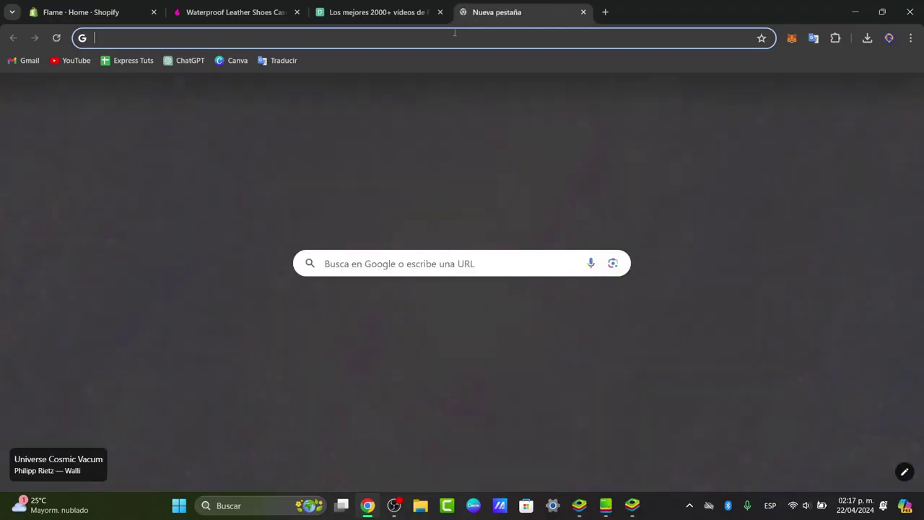
{"action": "type", "text": "vimeo"}
{"action": "key", "text": "Return"}
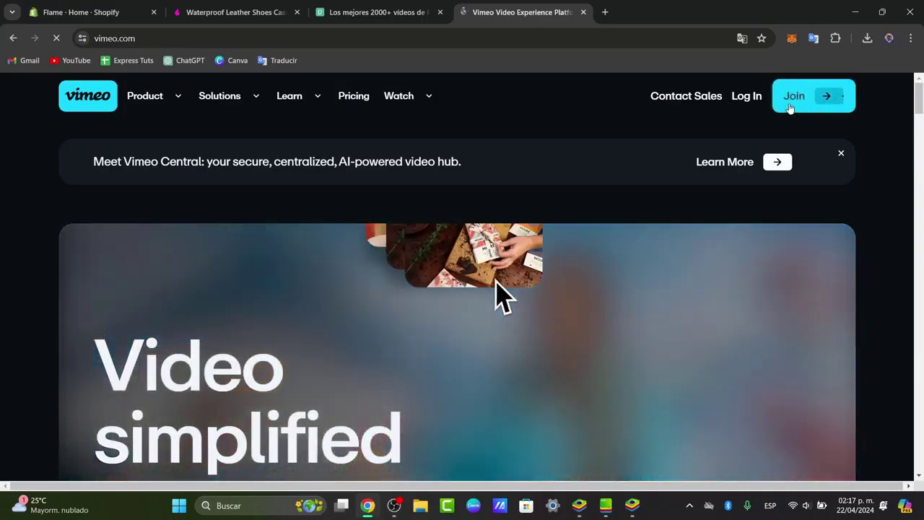
Join Vimeo through Continue with Google using the chosen Google account
{"action": "left_click", "coordinate": [790, 106]}
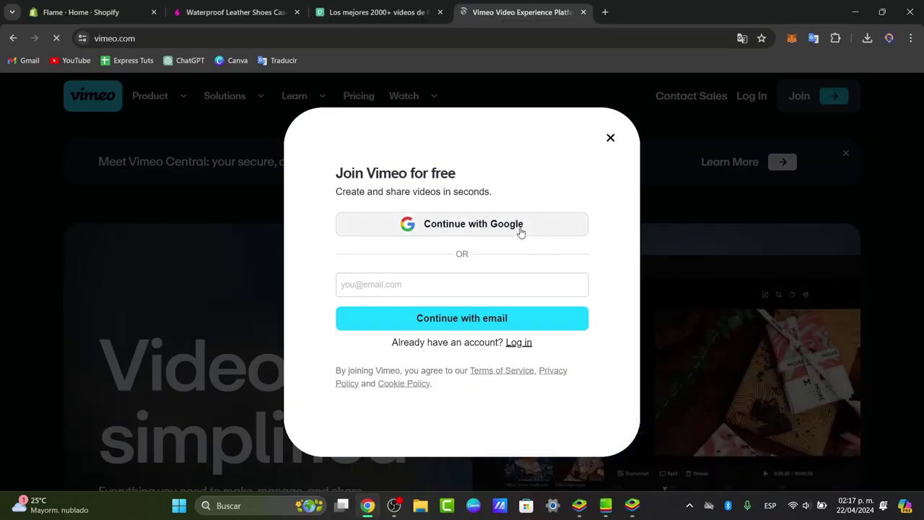
{"action": "left_click", "coordinate": [520, 231]}
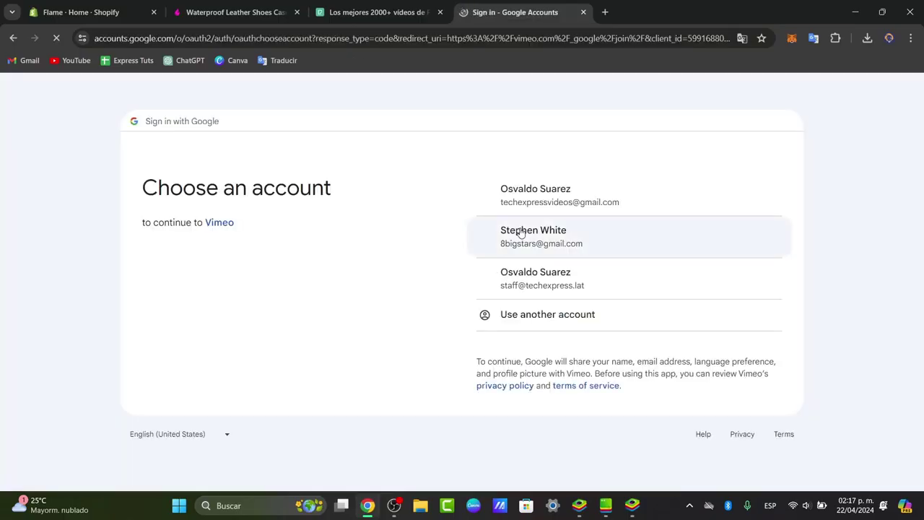
{"action": "left_click", "coordinate": [590, 202]}
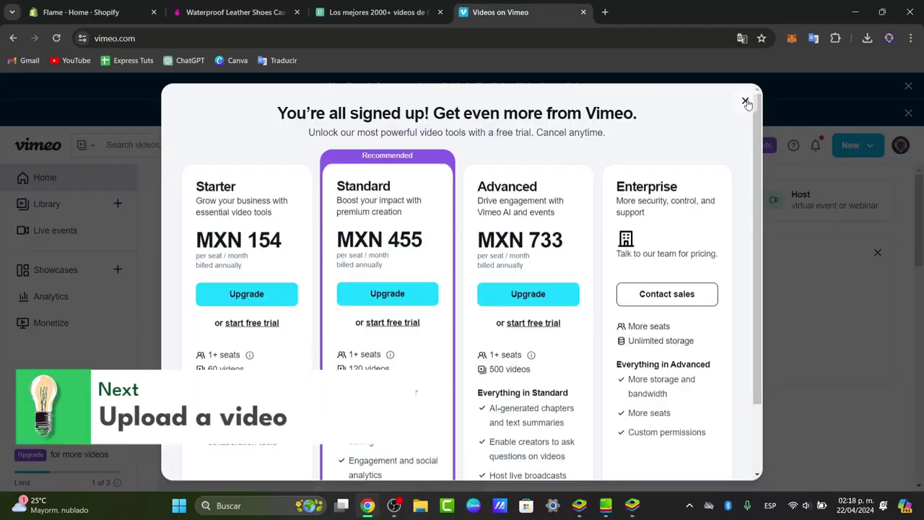
Upload the 853958-hd_1920_1080_30fps mp4 from Descargas to Vimeo via New > Upload
{"action": "left_click", "coordinate": [746, 101]}
{"action": "left_click", "coordinate": [863, 147]}
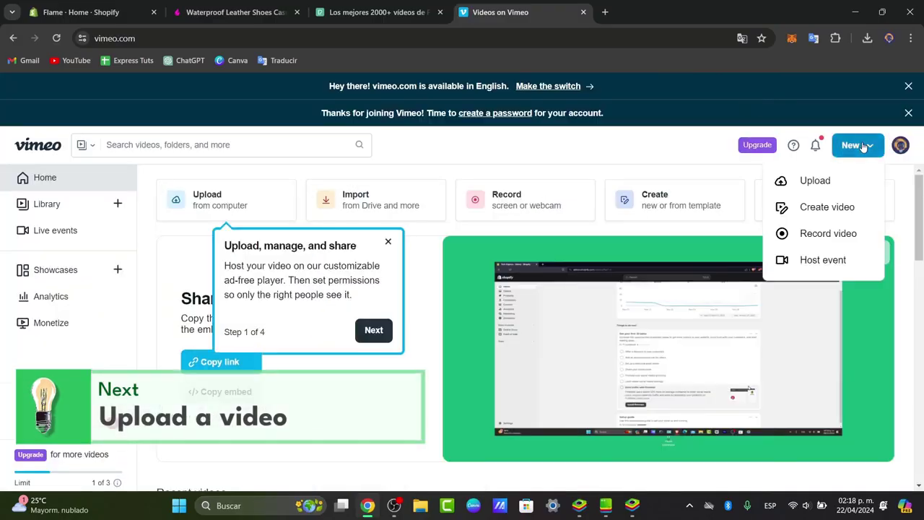
{"action": "left_click", "coordinate": [859, 185]}
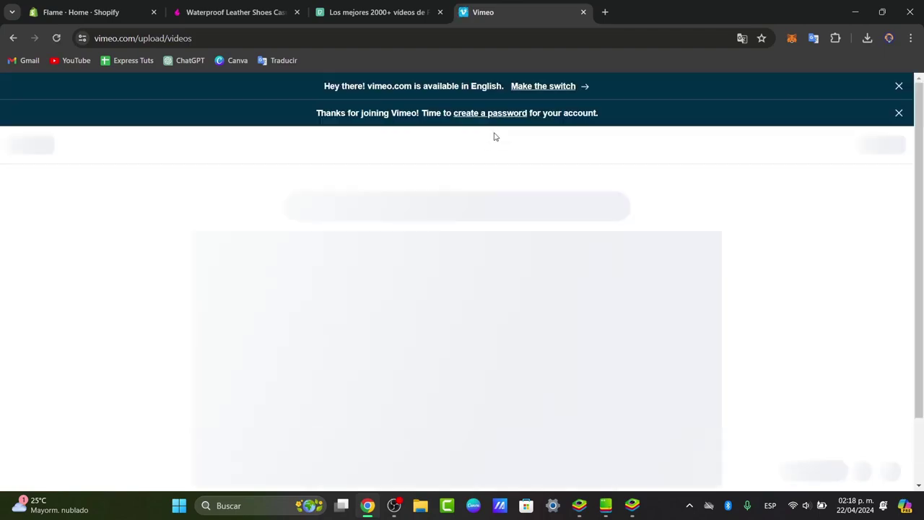
{"action": "left_click", "coordinate": [491, 378]}
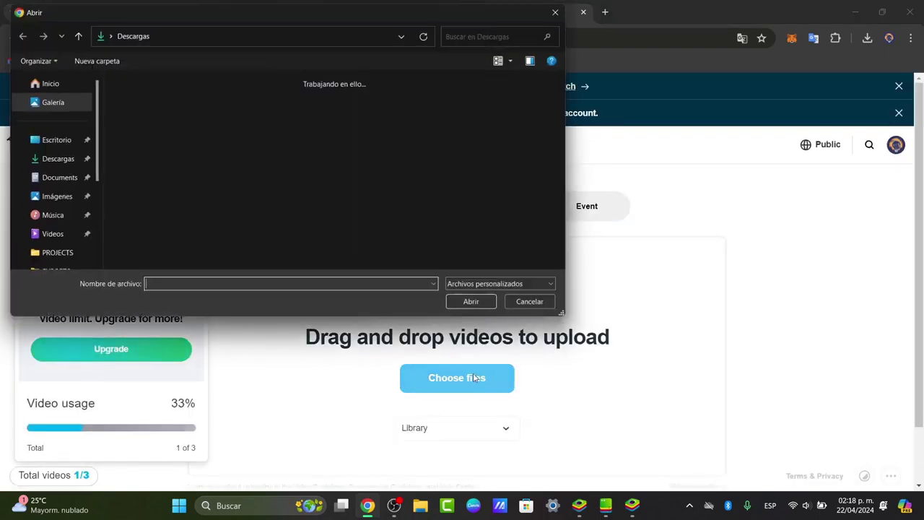
{"action": "left_click", "coordinate": [139, 107]}
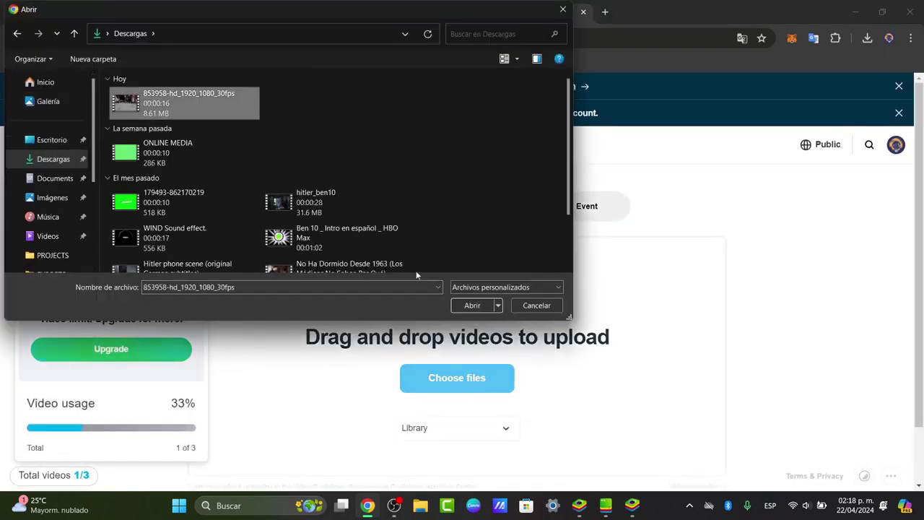
{"action": "left_click", "coordinate": [477, 306]}
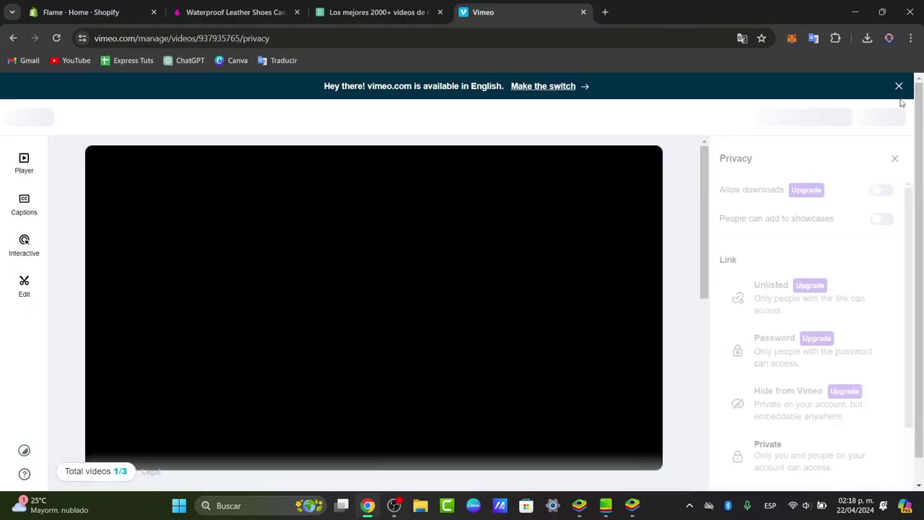
Dismiss the notice banners and the mention tip on the video's page
{"action": "left_click", "coordinate": [899, 86]}
{"action": "scroll", "coordinate": [431, 297], "scroll_direction": "down", "scroll_amount": 1}
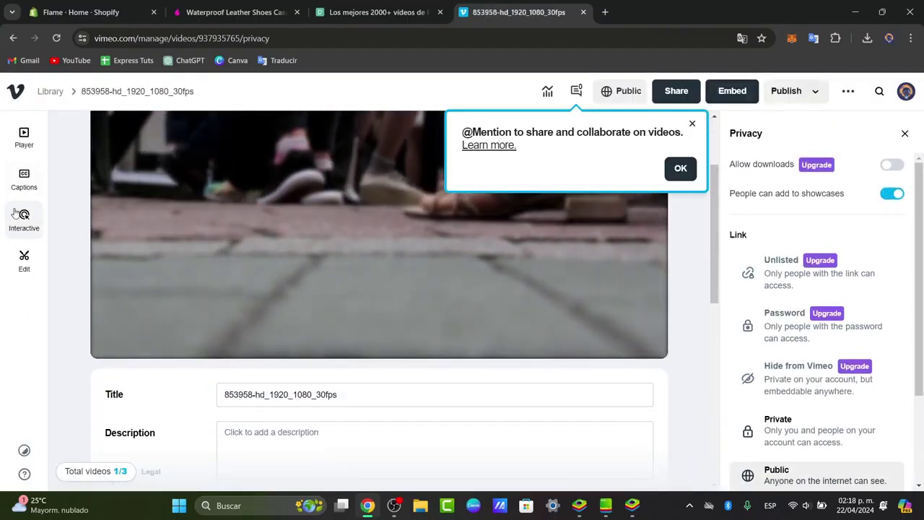
{"action": "left_click", "coordinate": [681, 169]}
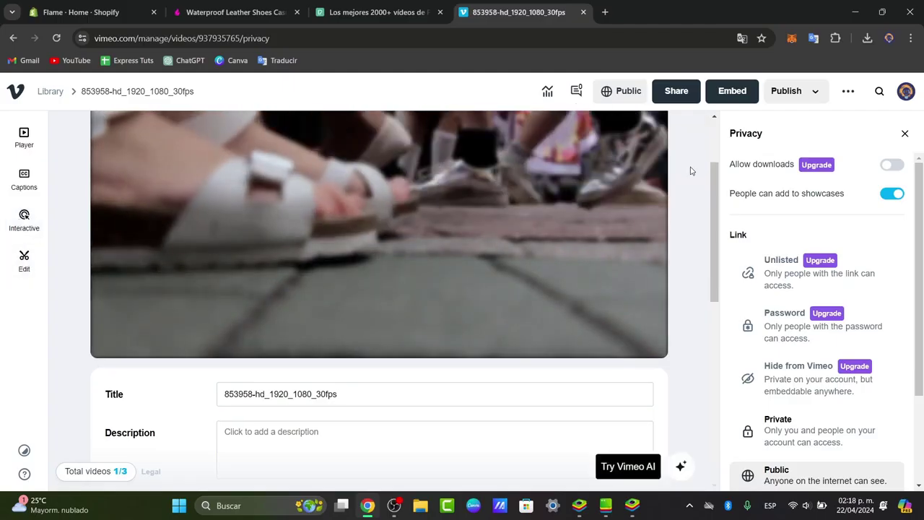
{"action": "scroll", "coordinate": [371, 363], "scroll_direction": "down", "scroll_amount": 2}
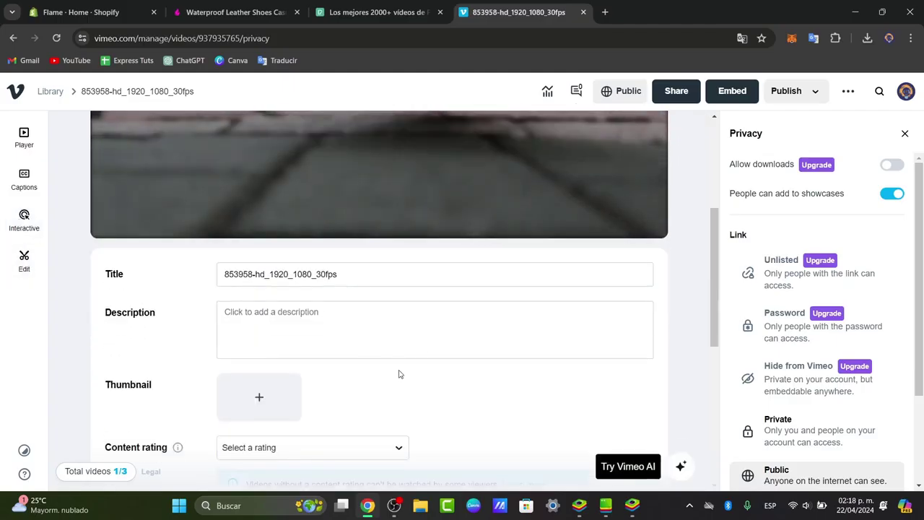
{"action": "scroll", "coordinate": [398, 373], "scroll_direction": "down", "scroll_amount": 1}
Retitle the video 'POV Footwear' and bring up its sharing dialog
{"action": "triple_click", "coordinate": [374, 220]}
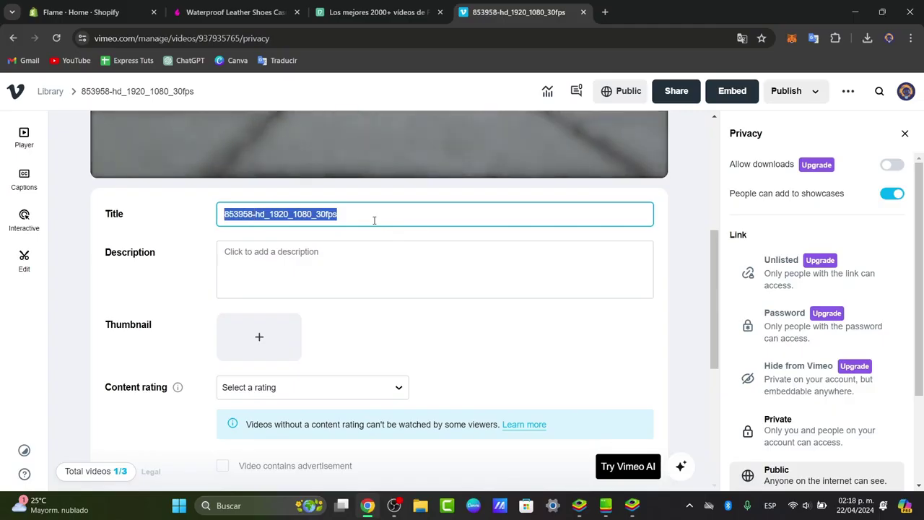
{"action": "key", "text": "BackSpace"}
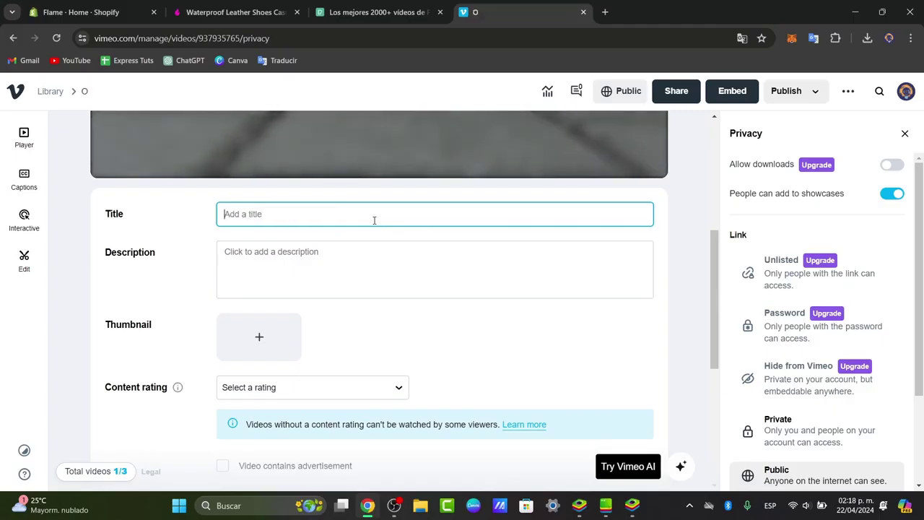
{"action": "type", "text": "POV"}
{"action": "type", "text": "Footwear"}
{"action": "left_click", "coordinate": [677, 91]}
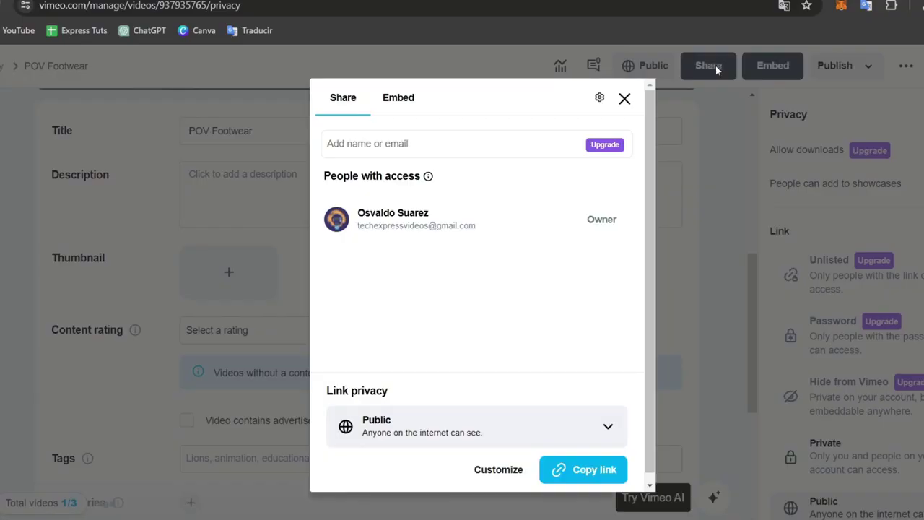
Display the POV Footwear embed code on the Embed tab and scroll through it
{"action": "left_click", "coordinate": [625, 99]}
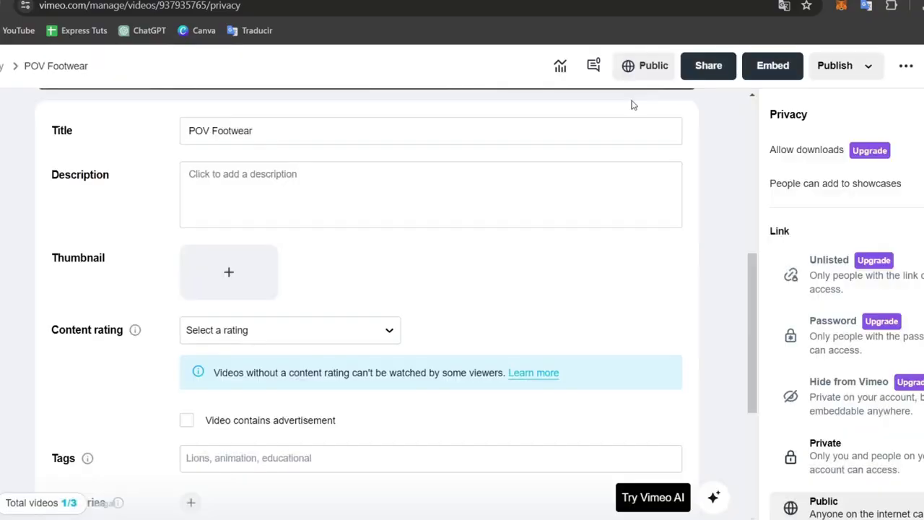
{"action": "left_click", "coordinate": [773, 66]}
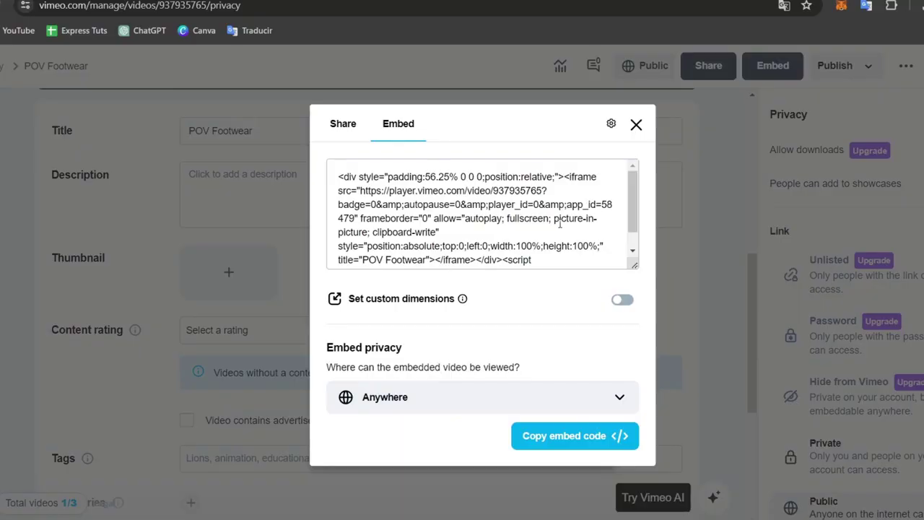
{"action": "scroll", "coordinate": [526, 236], "scroll_direction": "down", "scroll_amount": 1}
{"action": "scroll", "coordinate": [527, 236], "scroll_direction": "up", "scroll_amount": 1}
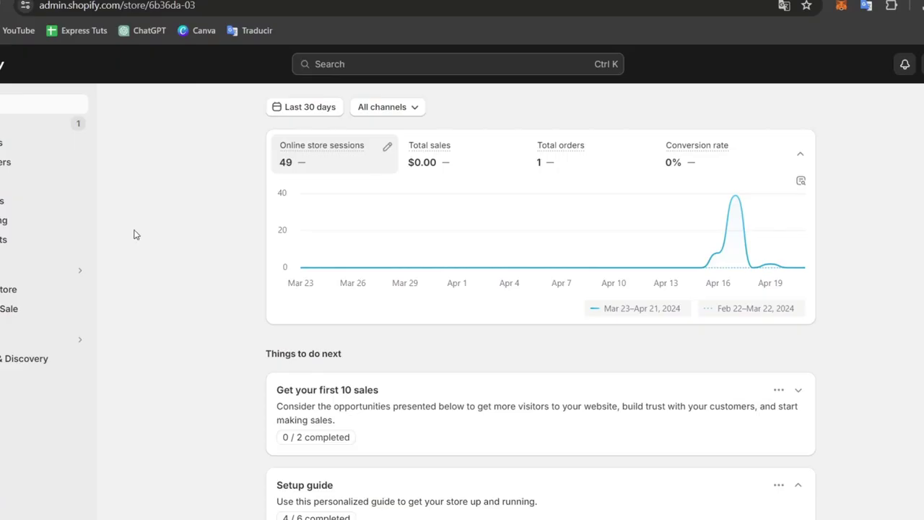
Open Products, look over the Autumn Wild storefront page, then close it to return to admin
{"action": "left_click", "coordinate": [3, 147]}
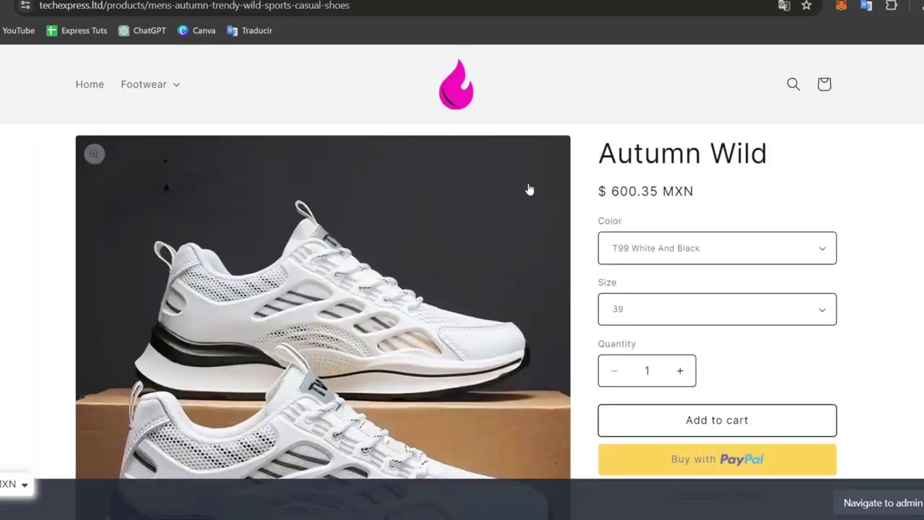
{"action": "scroll", "coordinate": [528, 189], "scroll_direction": "down", "scroll_amount": 5}
{"action": "scroll", "coordinate": [526, 210], "scroll_direction": "down", "scroll_amount": 10}
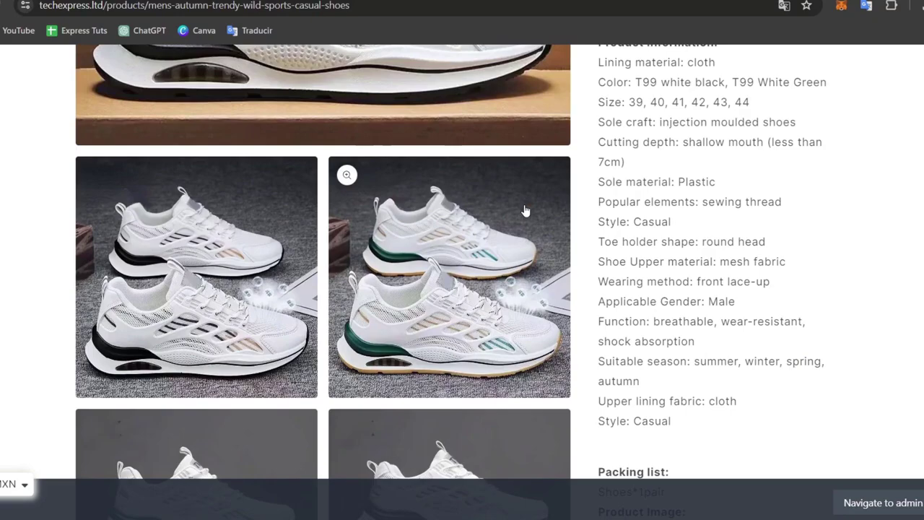
{"action": "scroll", "coordinate": [525, 210], "scroll_direction": "down", "scroll_amount": 10}
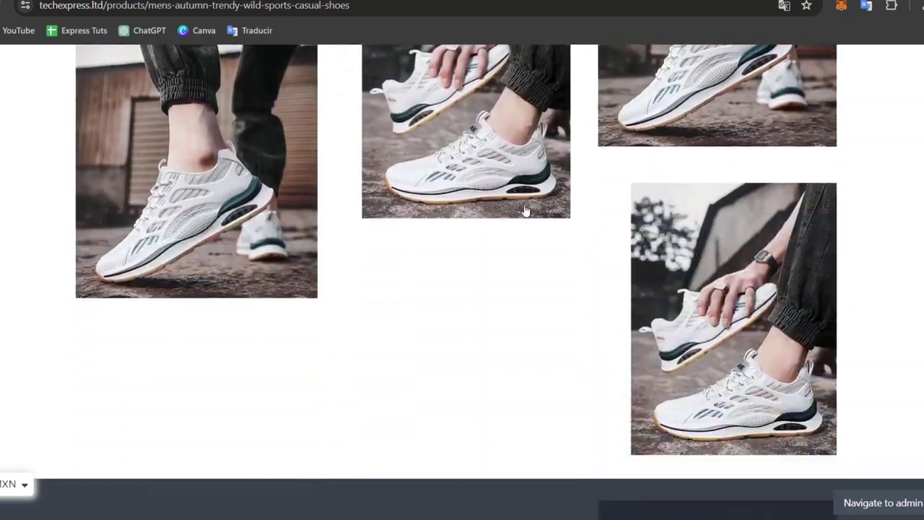
{"action": "scroll", "coordinate": [525, 210], "scroll_direction": "down", "scroll_amount": 8}
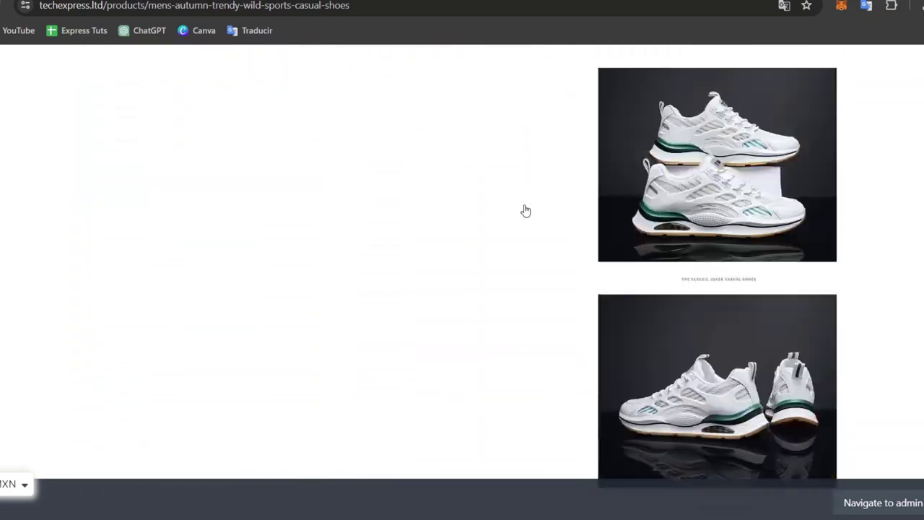
{"action": "scroll", "coordinate": [525, 210], "scroll_direction": "up", "scroll_amount": 8}
{"action": "scroll", "coordinate": [525, 210], "scroll_direction": "up", "scroll_amount": 10}
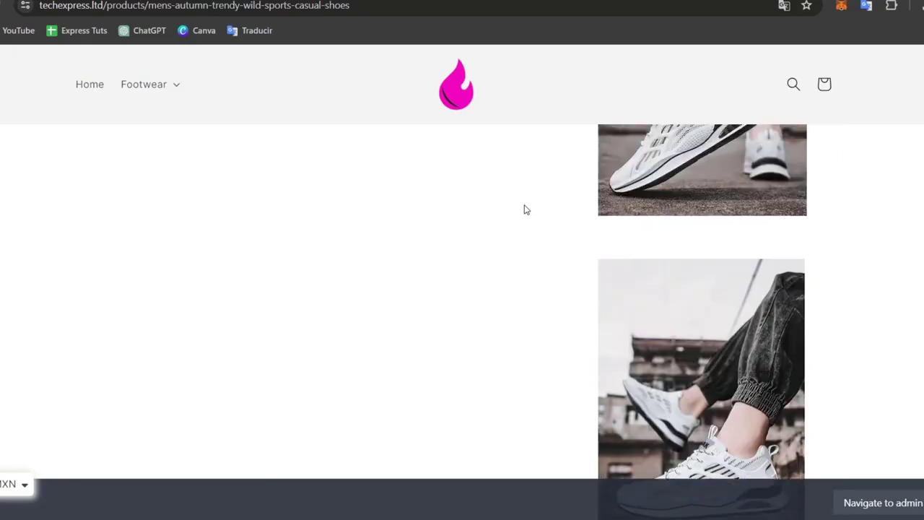
{"action": "scroll", "coordinate": [525, 209], "scroll_direction": "up", "scroll_amount": 7}
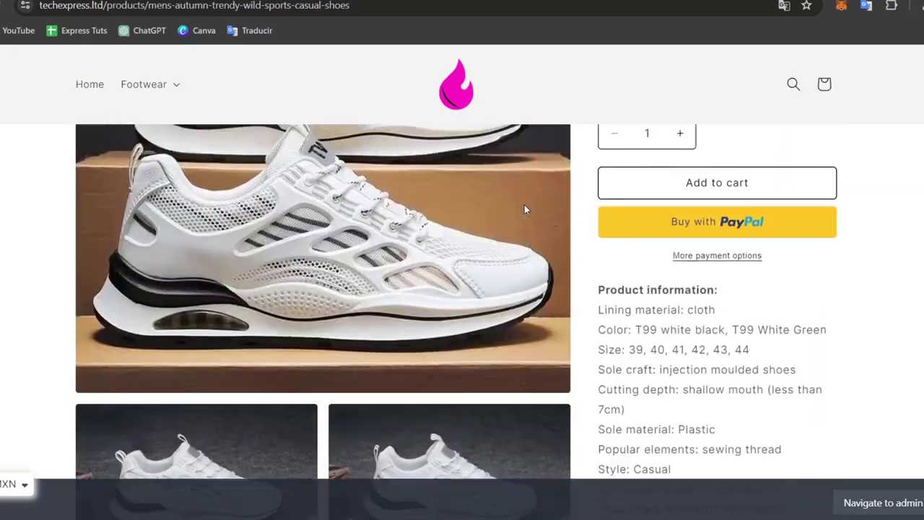
{"action": "scroll", "coordinate": [722, 156], "scroll_direction": "down", "scroll_amount": 6}
{"action": "scroll", "coordinate": [734, 203], "scroll_direction": "up", "scroll_amount": 2}
{"action": "scroll", "coordinate": [733, 200], "scroll_direction": "up", "scroll_amount": 1}
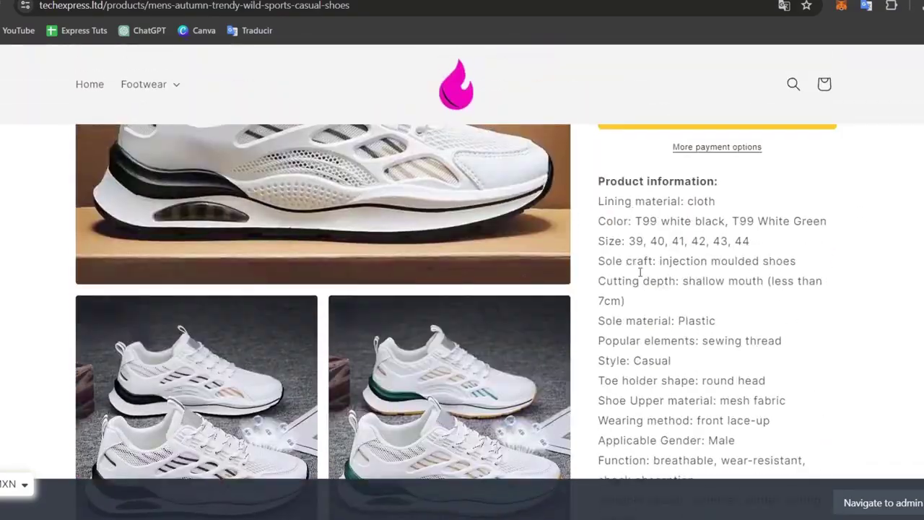
{"action": "key", "text": "ctrl+w"}
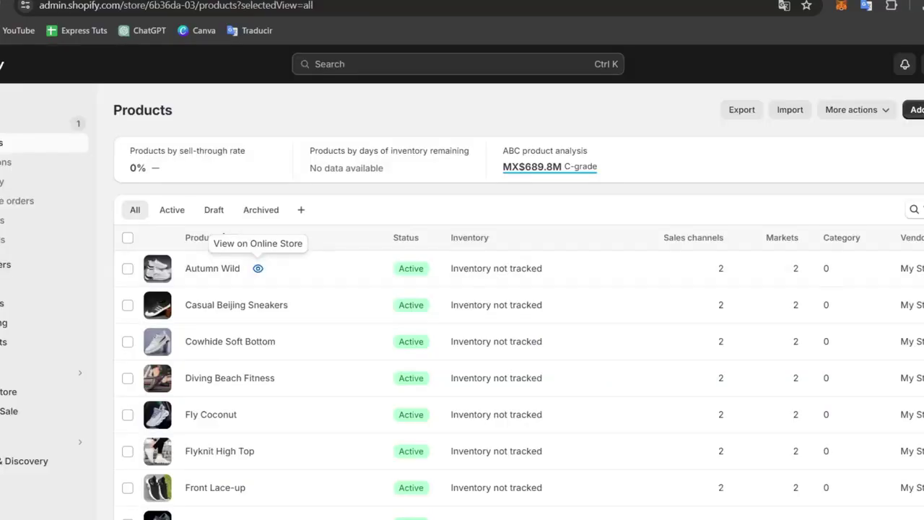
Open the Autumn Wild product and scroll down to its description
{"action": "left_click", "coordinate": [217, 274]}
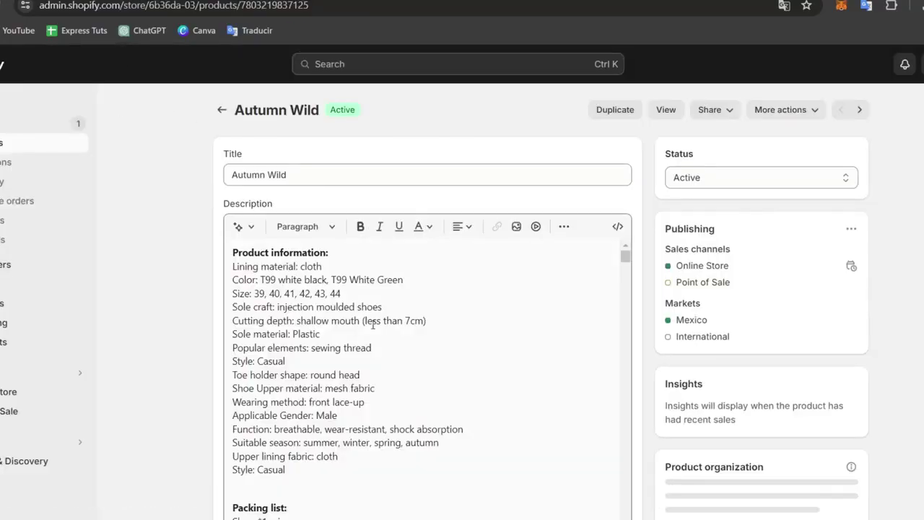
{"action": "scroll", "coordinate": [386, 325], "scroll_direction": "down", "scroll_amount": 1}
{"action": "scroll", "coordinate": [384, 305], "scroll_direction": "down", "scroll_amount": 2}
{"action": "scroll", "coordinate": [384, 306], "scroll_direction": "down", "scroll_amount": 5}
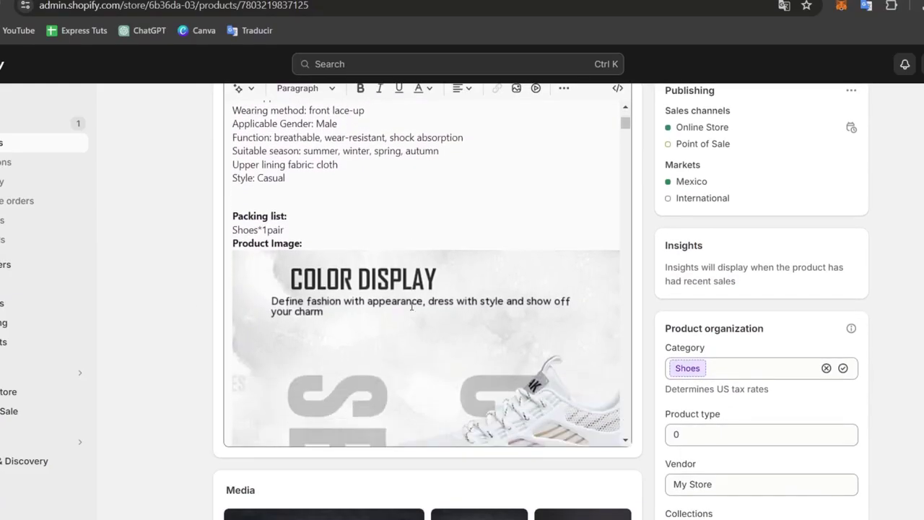
Go to the end of the Autumn Wild description and add a blank line after the last image
{"action": "left_click", "coordinate": [448, 282]}
{"action": "key", "text": "ctrl+a"}
{"action": "scroll", "coordinate": [448, 282], "scroll_direction": "down", "scroll_amount": 3}
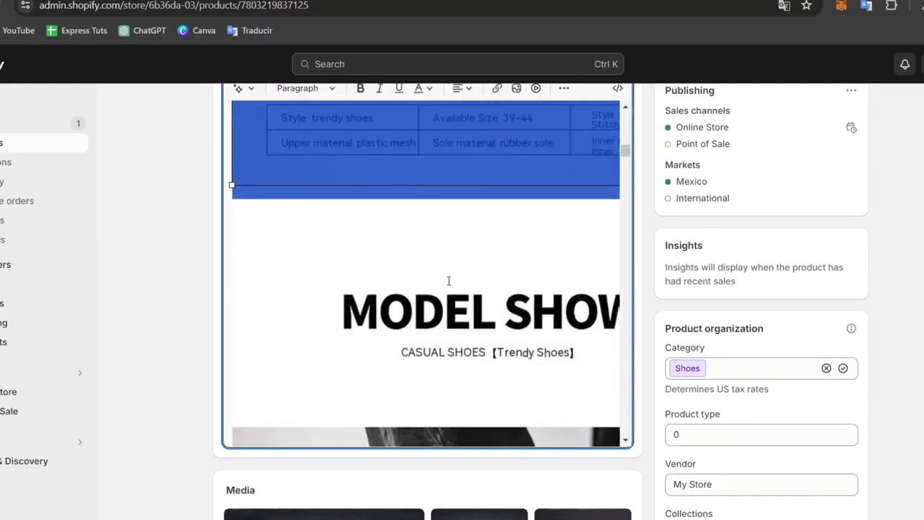
{"action": "scroll", "coordinate": [506, 280], "scroll_direction": "down", "scroll_amount": 5}
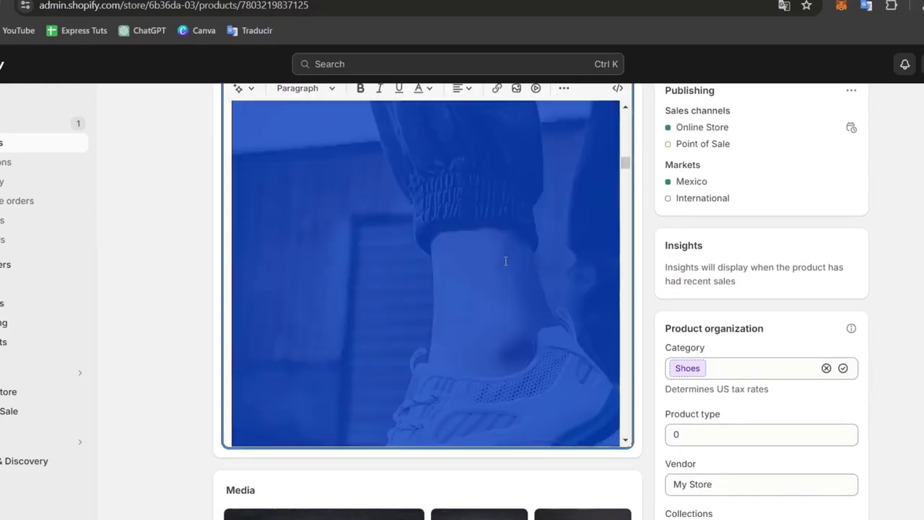
{"action": "left_click", "coordinate": [505, 261]}
{"action": "scroll", "coordinate": [505, 264], "scroll_direction": "down", "scroll_amount": 15}
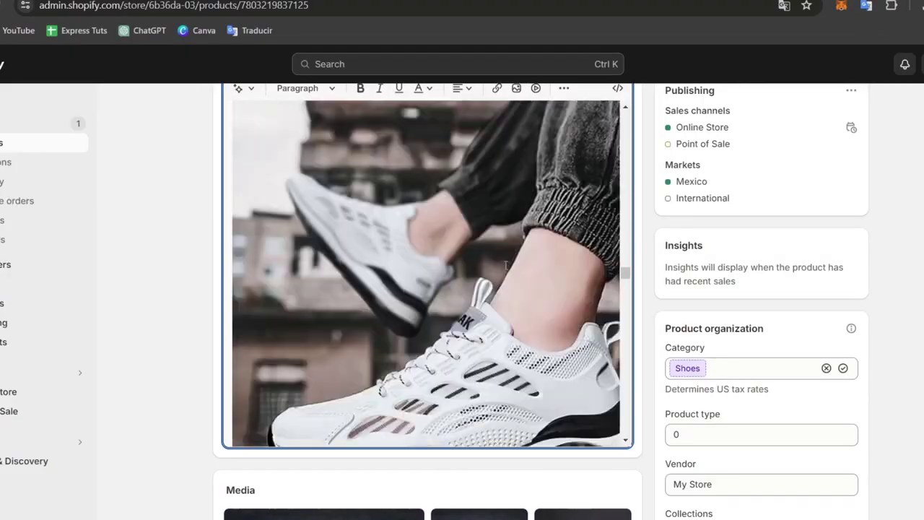
{"action": "scroll", "coordinate": [505, 266], "scroll_direction": "down", "scroll_amount": 15}
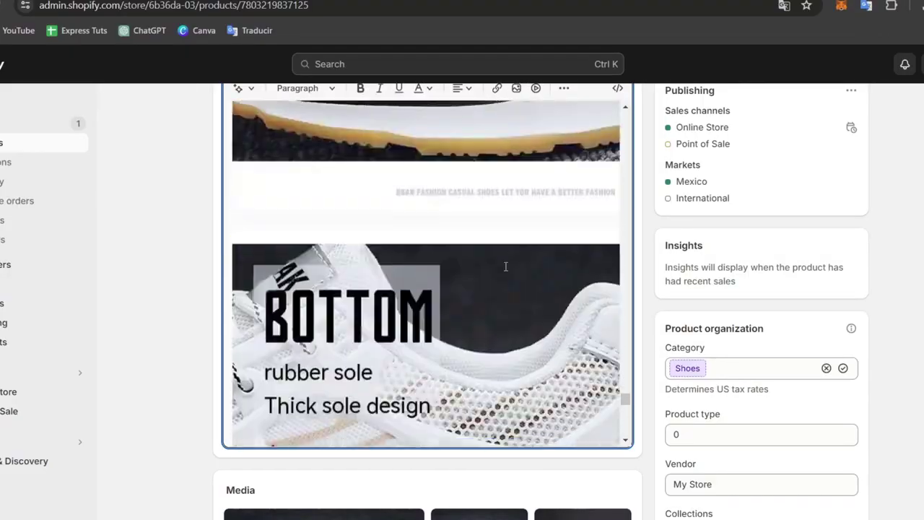
{"action": "scroll", "coordinate": [506, 266], "scroll_direction": "down", "scroll_amount": 5}
{"action": "key", "text": "ctrl+a"}
{"action": "key", "text": "ctrl+v"}
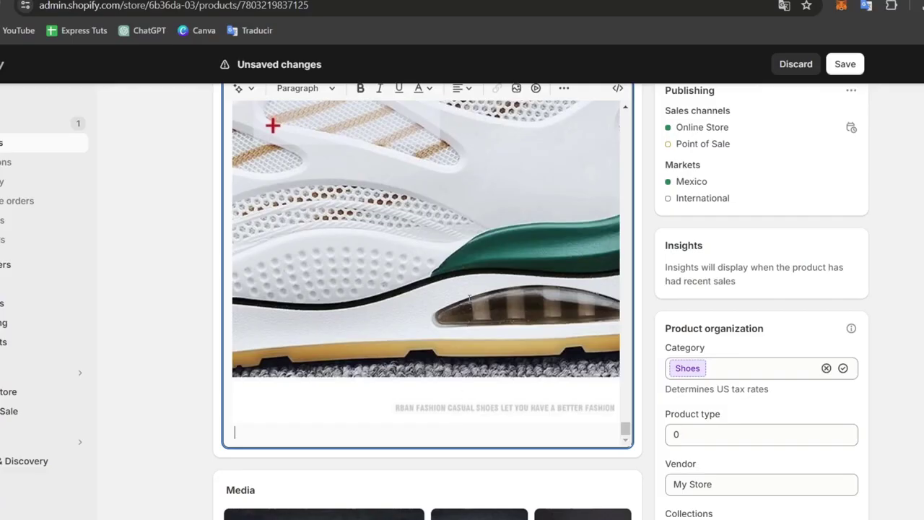
{"action": "scroll", "coordinate": [470, 195], "scroll_direction": "up", "scroll_amount": 5}
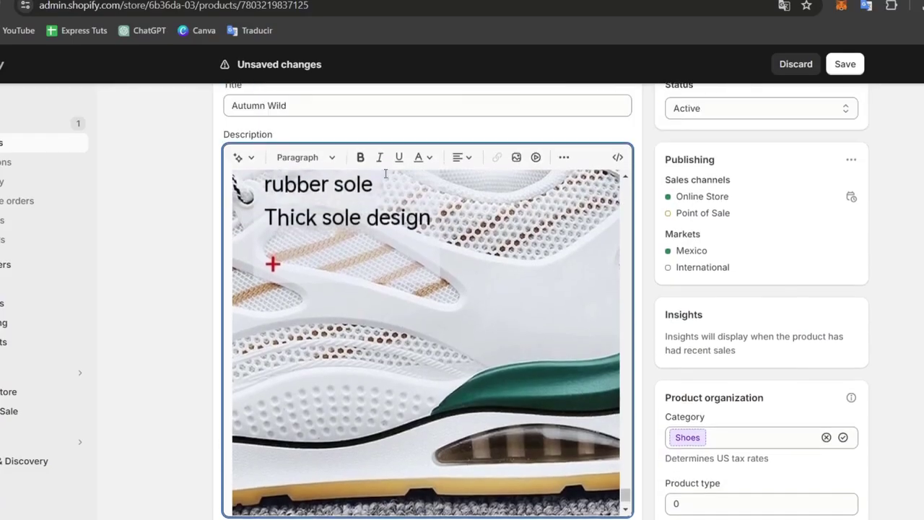
Show the Autumn Wild description as HTML and add an empty line after the existing markup
{"action": "left_click", "coordinate": [617, 158]}
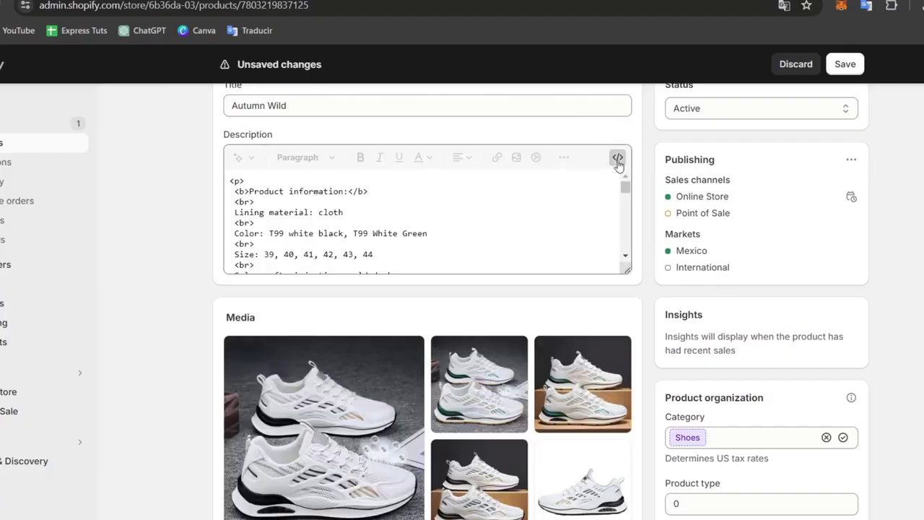
{"action": "scroll", "coordinate": [576, 264], "scroll_direction": "down", "scroll_amount": 2}
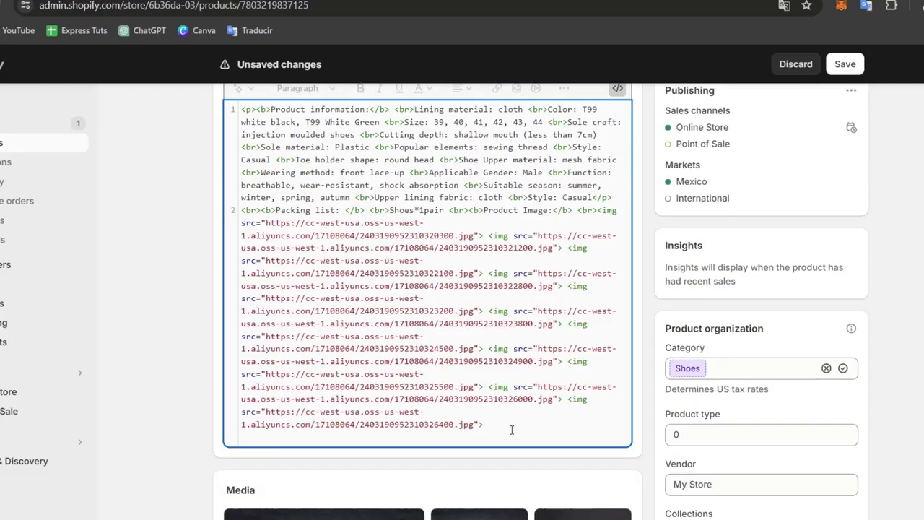
{"action": "key", "text": "Return"}
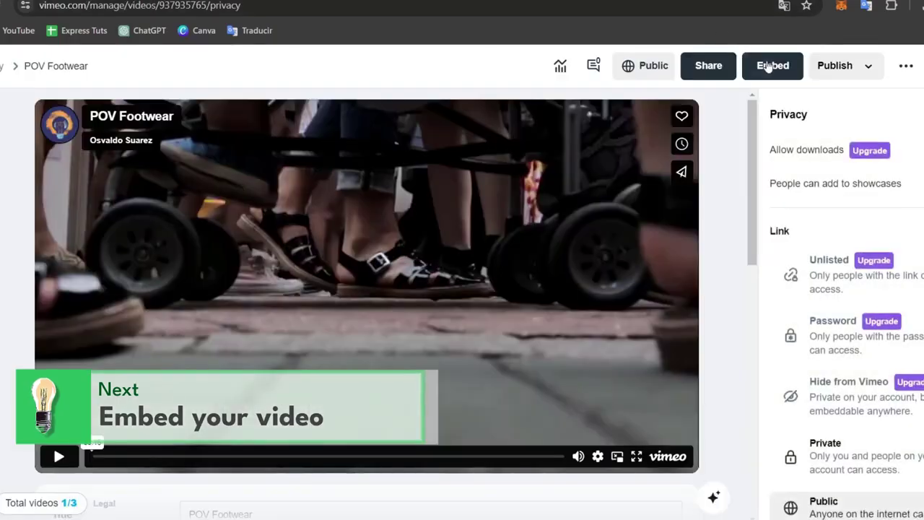
Copy the POV Footwear video's embed code from Vimeo and return to the Shopify description HTML
{"action": "left_click", "coordinate": [769, 67]}
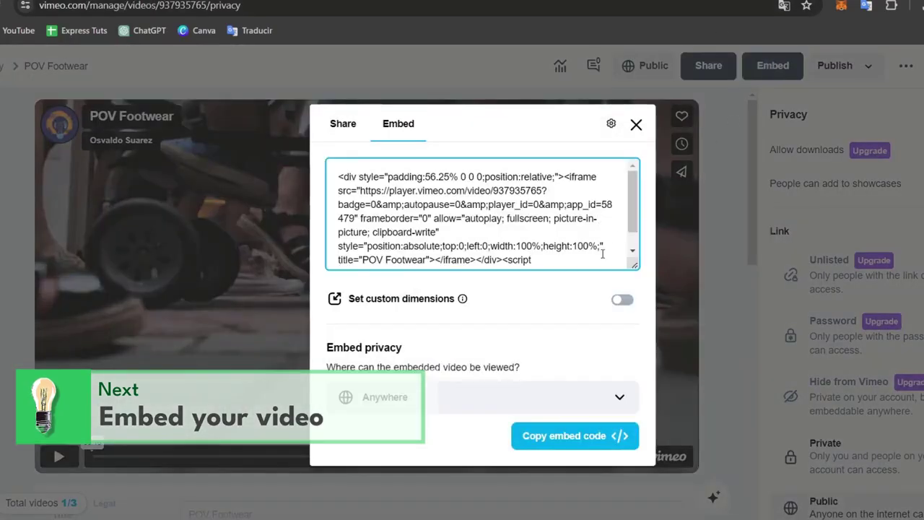
{"action": "scroll", "coordinate": [602, 253], "scroll_direction": "down", "scroll_amount": 1}
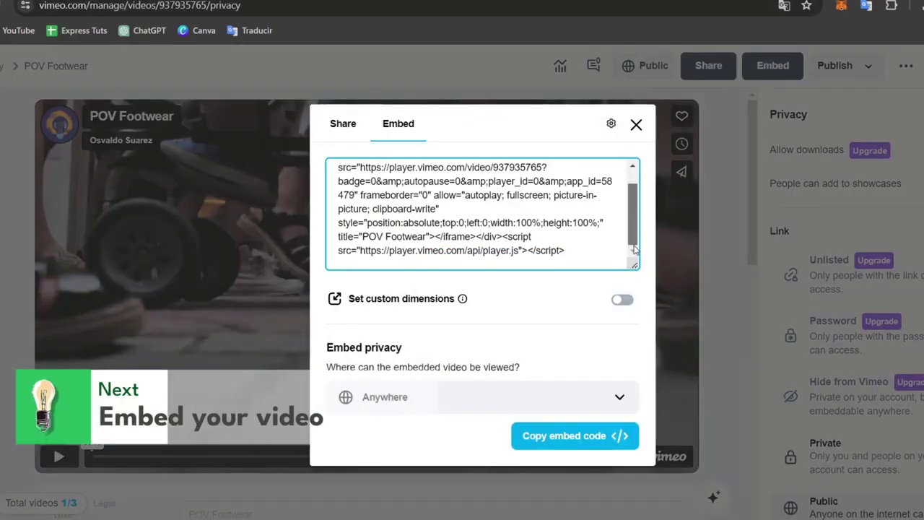
{"action": "left_click", "coordinate": [605, 438]}
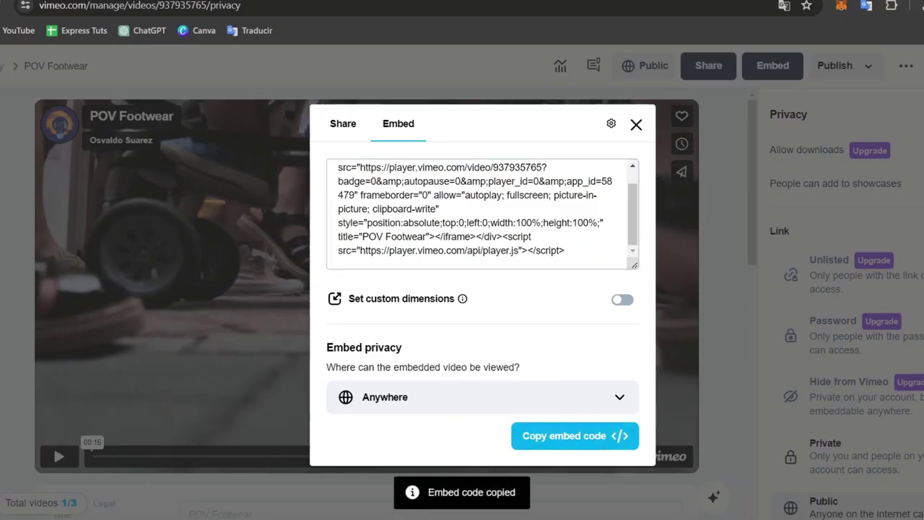
{"action": "key", "text": "ctrl+Tab"}
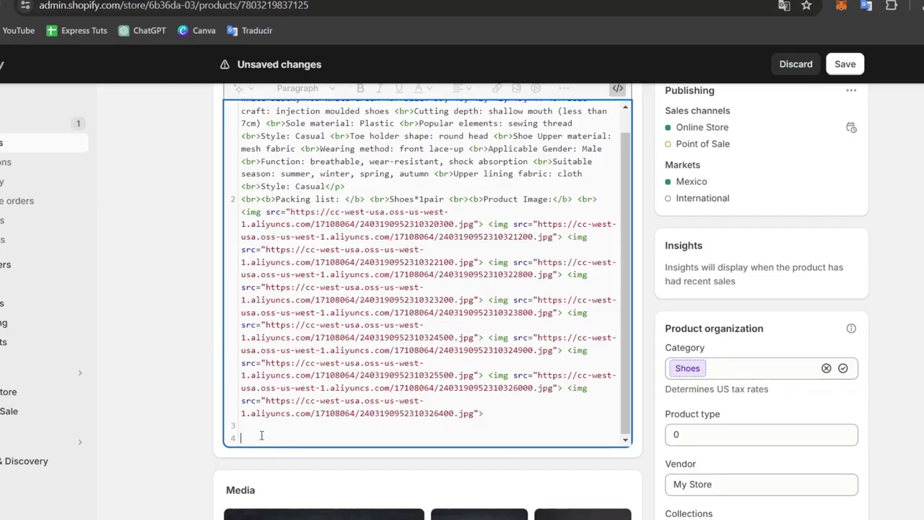
Paste the Vimeo embed code on line 4 of the description HTML and save the product
{"action": "key", "text": "ctrl+v"}
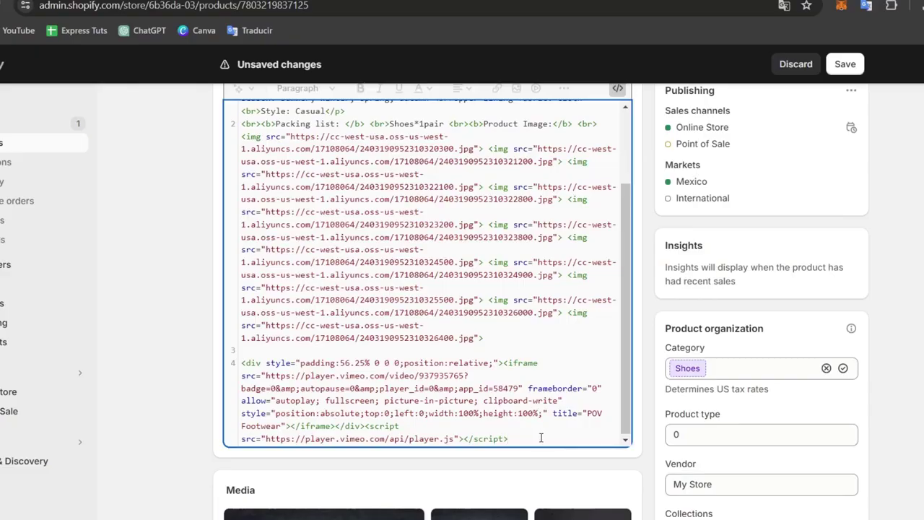
{"action": "left_click", "coordinate": [847, 65]}
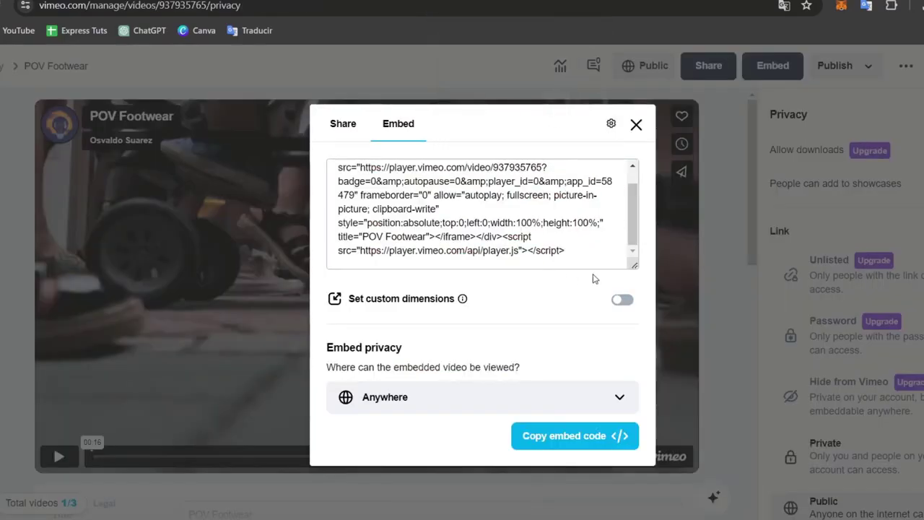
Turn on custom dimensions of 1920 x 1080 for the Vimeo embed
{"action": "left_click", "coordinate": [623, 300]}
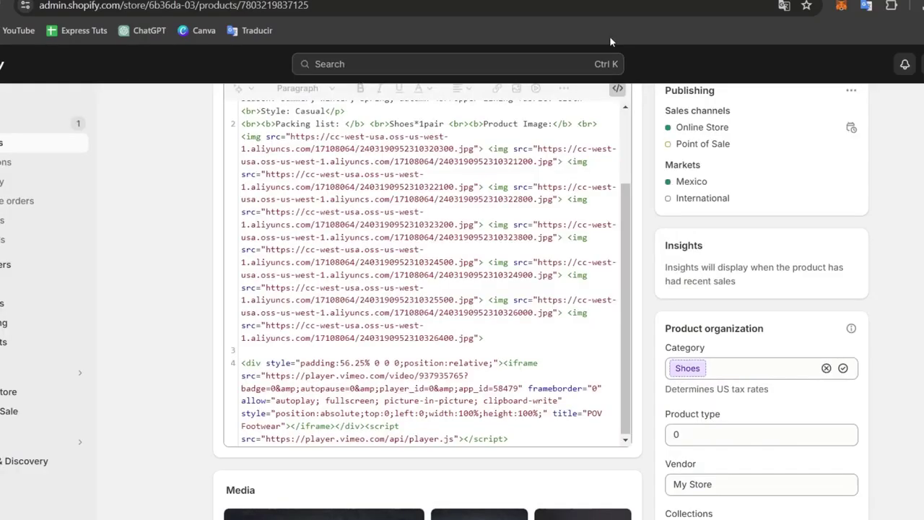
Open the live Autumn Wild product page and dismiss the translation popup
{"action": "scroll", "coordinate": [764, 218], "scroll_direction": "up", "scroll_amount": 2}
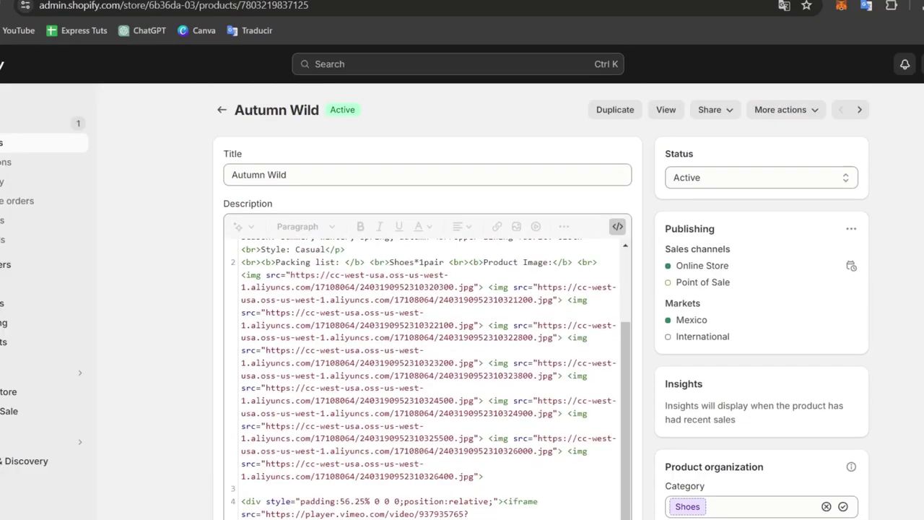
{"action": "left_click", "coordinate": [669, 111]}
{"action": "scroll", "coordinate": [679, 144], "scroll_direction": "down", "scroll_amount": 10}
{"action": "left_click", "coordinate": [802, 34]}
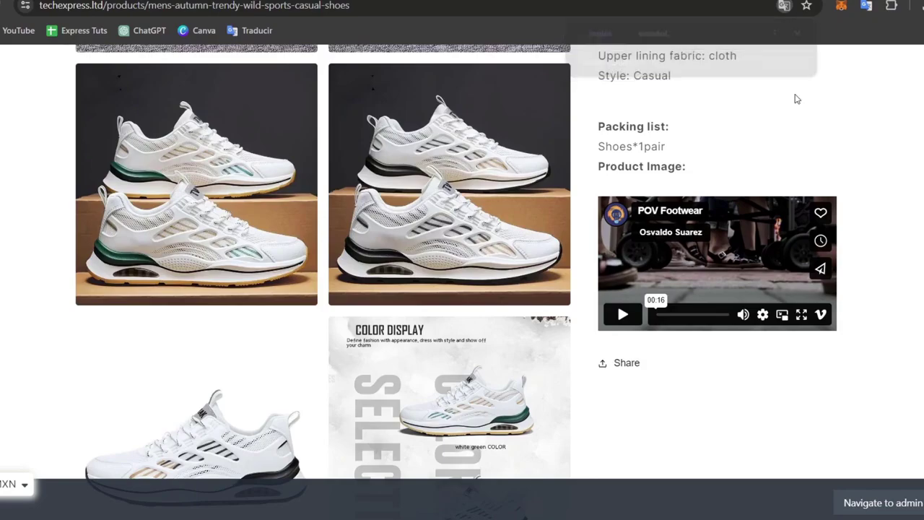
{"action": "scroll", "coordinate": [795, 101], "scroll_direction": "up", "scroll_amount": 8}
{"action": "scroll", "coordinate": [795, 118], "scroll_direction": "down", "scroll_amount": 10}
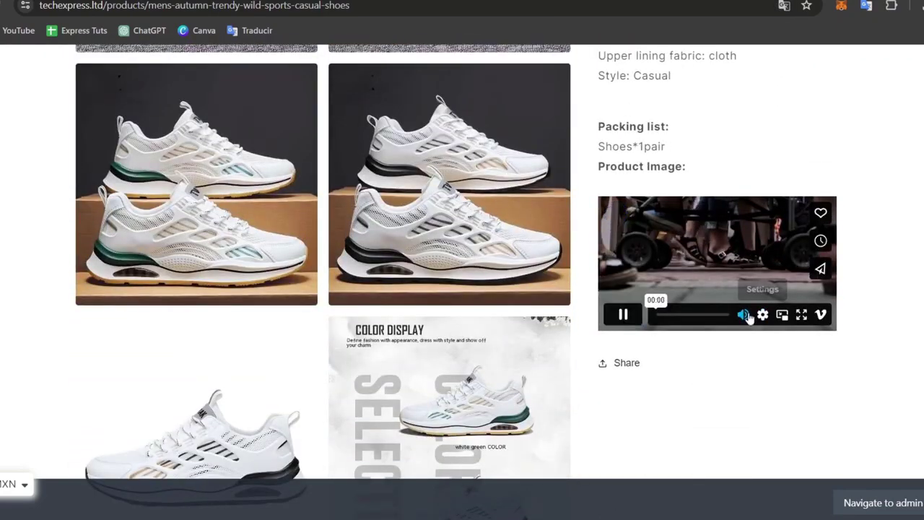
Mute the embedded Vimeo video in the description, let it play, then pause it
{"action": "left_click", "coordinate": [746, 317]}
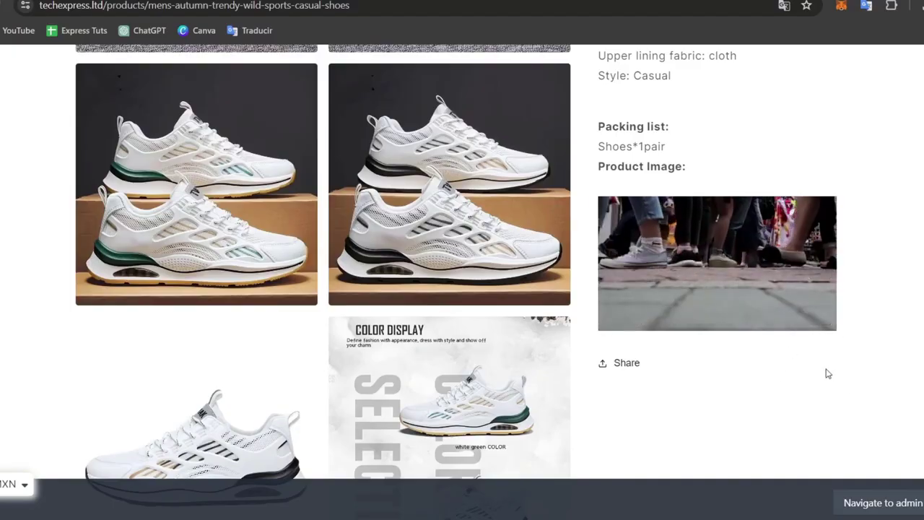
{"action": "mouse_move", "coordinate": [754, 324]}
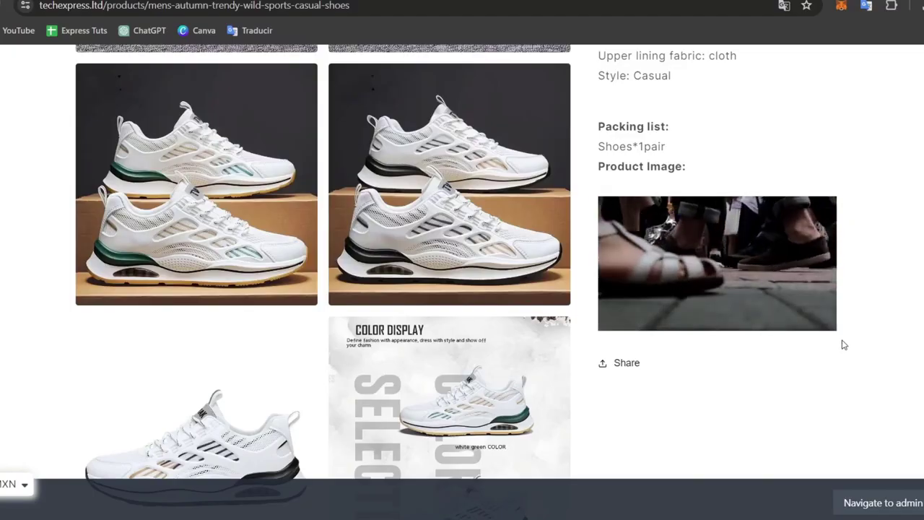
{"action": "left_click", "coordinate": [623, 314]}
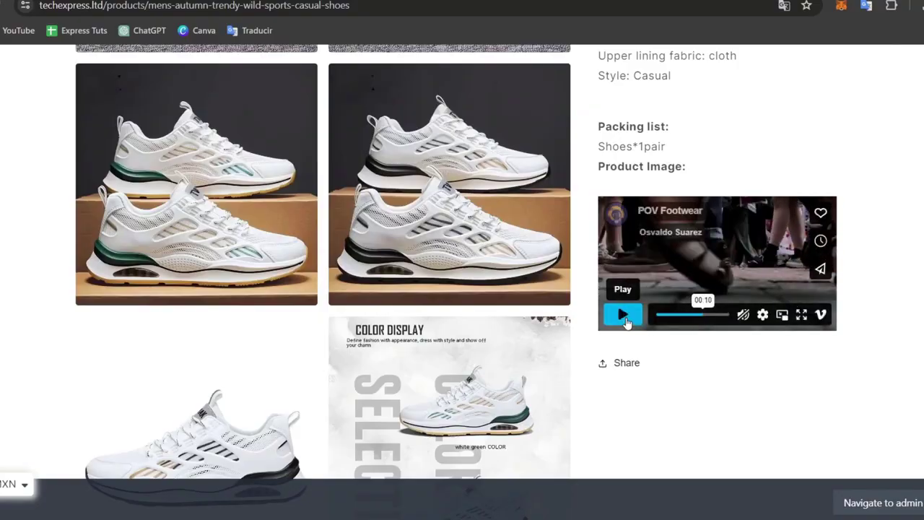
{"action": "scroll", "coordinate": [433, 252], "scroll_direction": "up", "scroll_amount": 10}
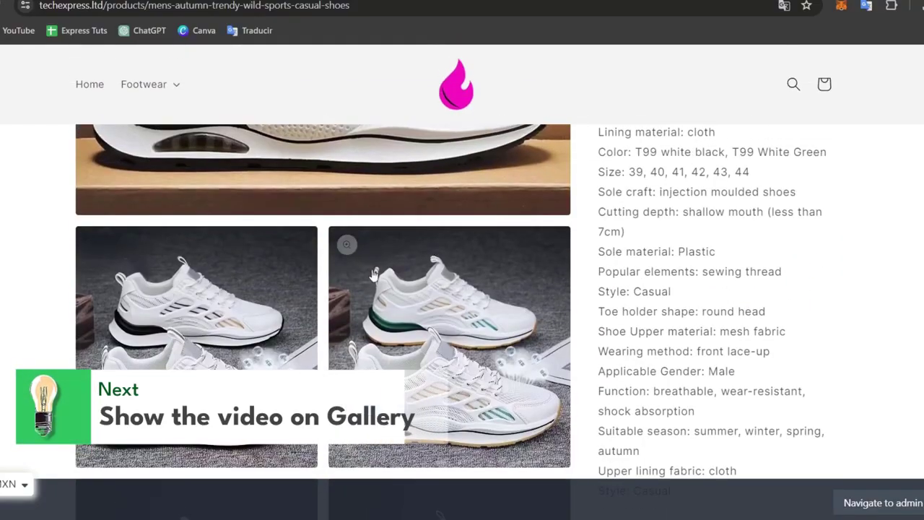
Scroll the Autumn Wild product editor down to its Media gallery of shoe images
{"action": "scroll", "coordinate": [498, 276], "scroll_direction": "up", "scroll_amount": 1}
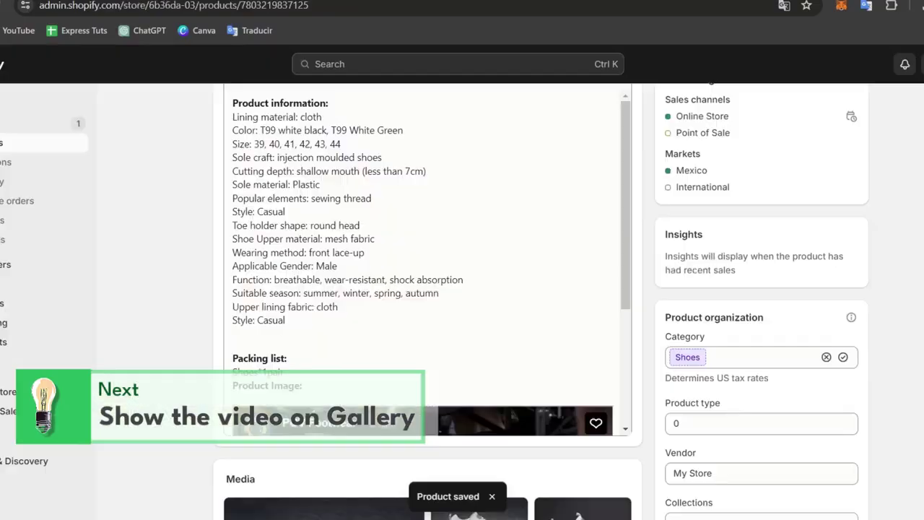
{"action": "scroll", "coordinate": [341, 289], "scroll_direction": "up", "scroll_amount": 1}
{"action": "scroll", "coordinate": [341, 289], "scroll_direction": "down", "scroll_amount": 10}
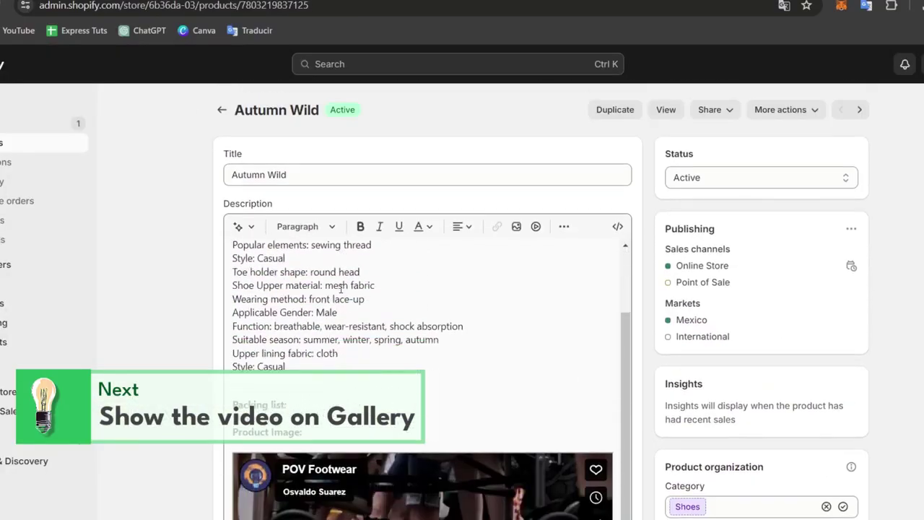
{"action": "scroll", "coordinate": [192, 300], "scroll_direction": "down", "scroll_amount": 3}
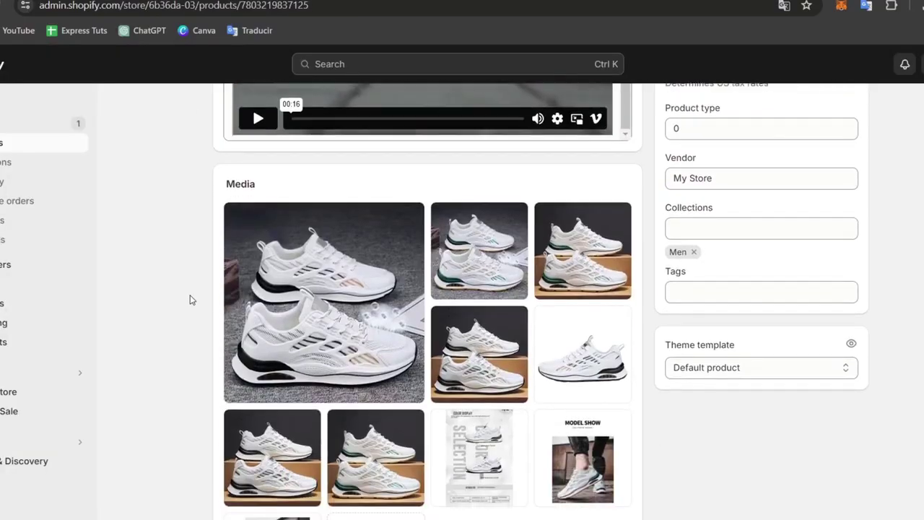
{"action": "scroll", "coordinate": [485, 284], "scroll_direction": "down", "scroll_amount": 2}
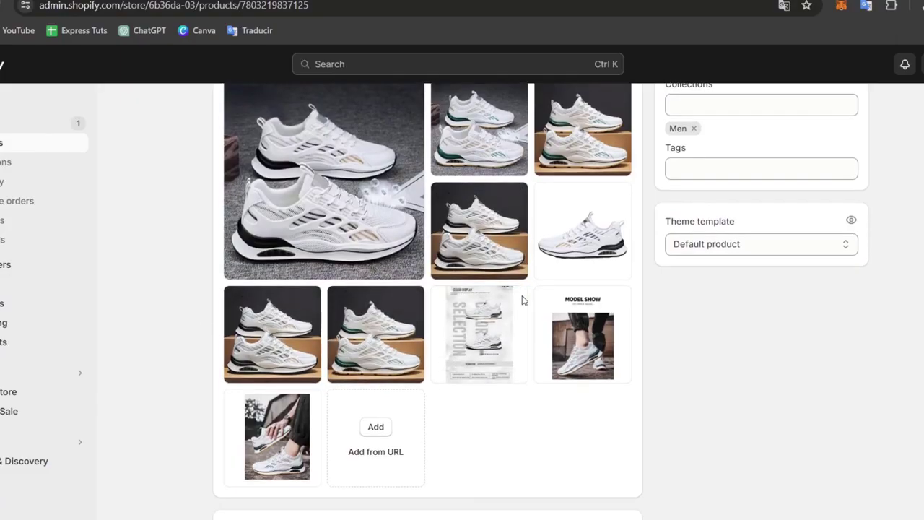
Upload 853958-hd_1920_1080_30fps from Descargas to the product's Media gallery
{"action": "left_click", "coordinate": [378, 372]}
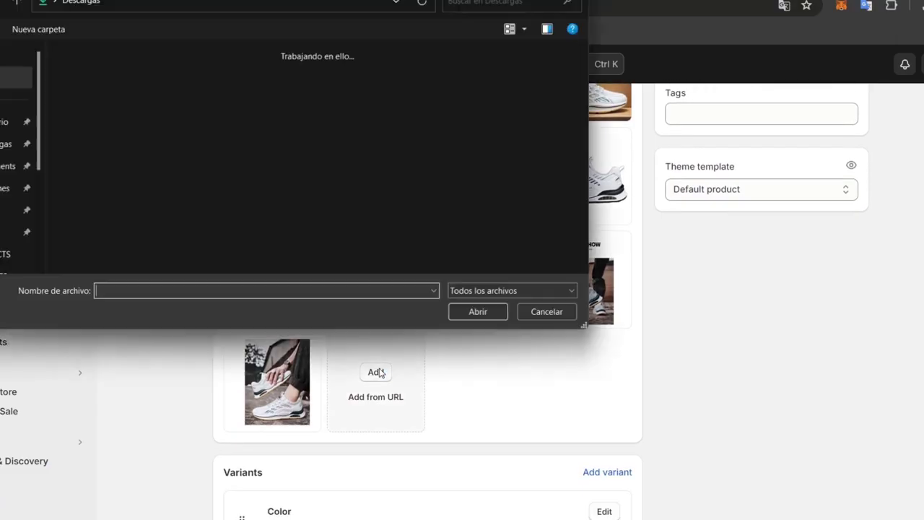
{"action": "left_click", "coordinate": [184, 92]}
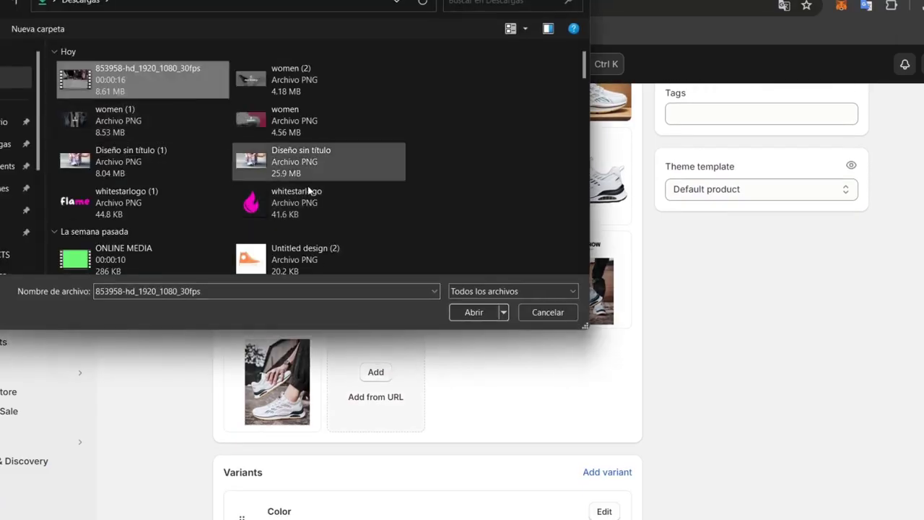
{"action": "left_click", "coordinate": [473, 312]}
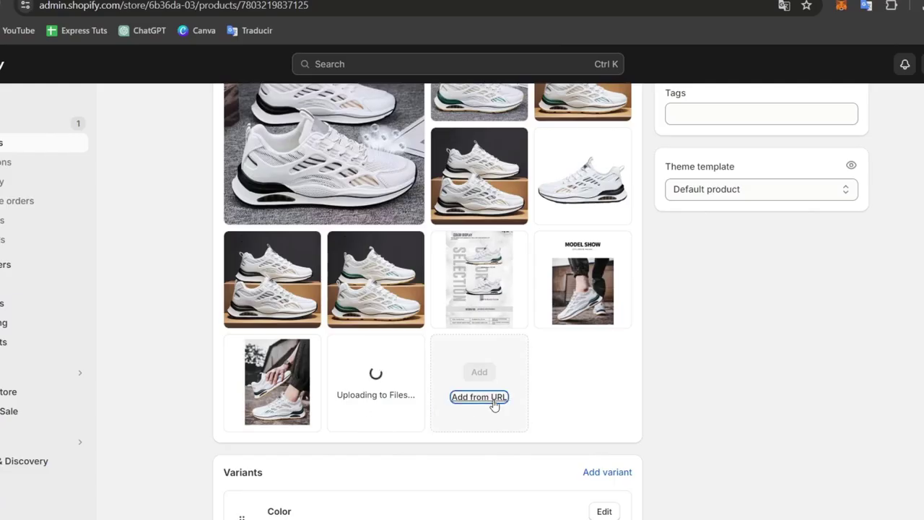
Copy the Vimeo video's public link from its Share options and return to Shopify
{"action": "key", "text": "ctrl+Tab"}
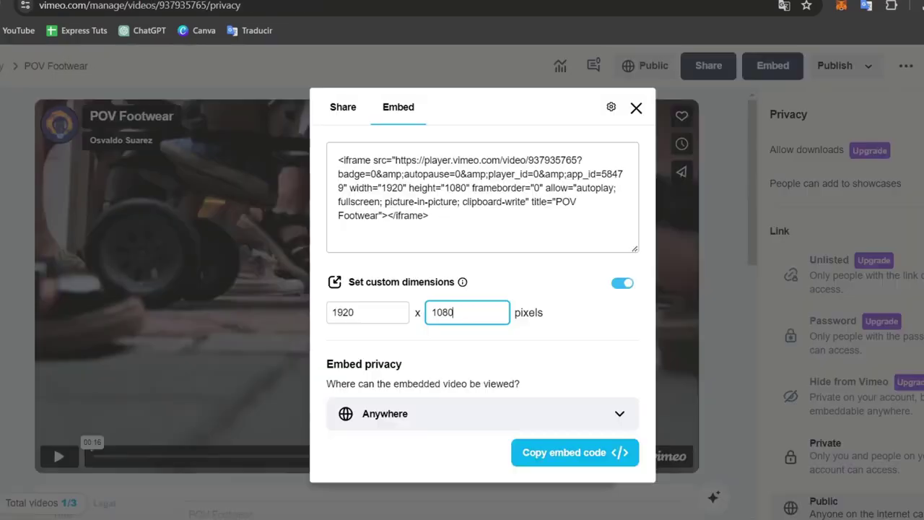
{"action": "left_click", "coordinate": [354, 108]}
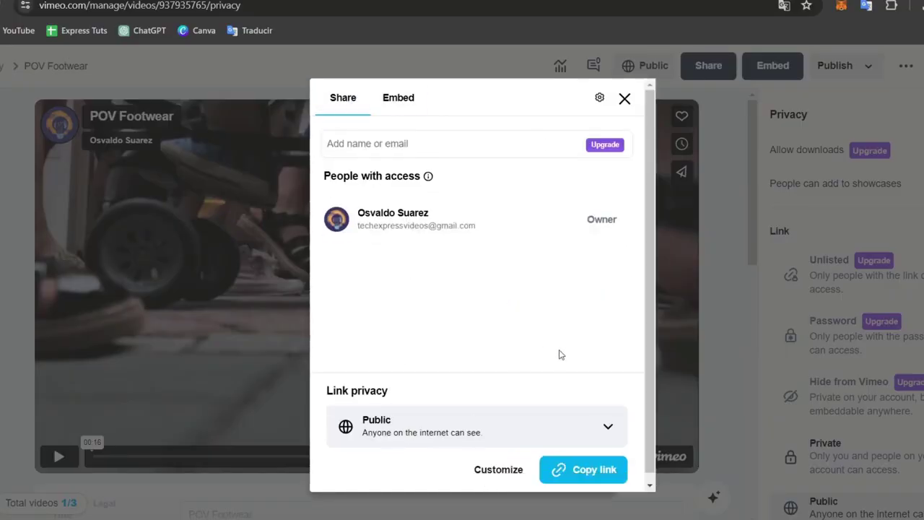
{"action": "left_click", "coordinate": [595, 472]}
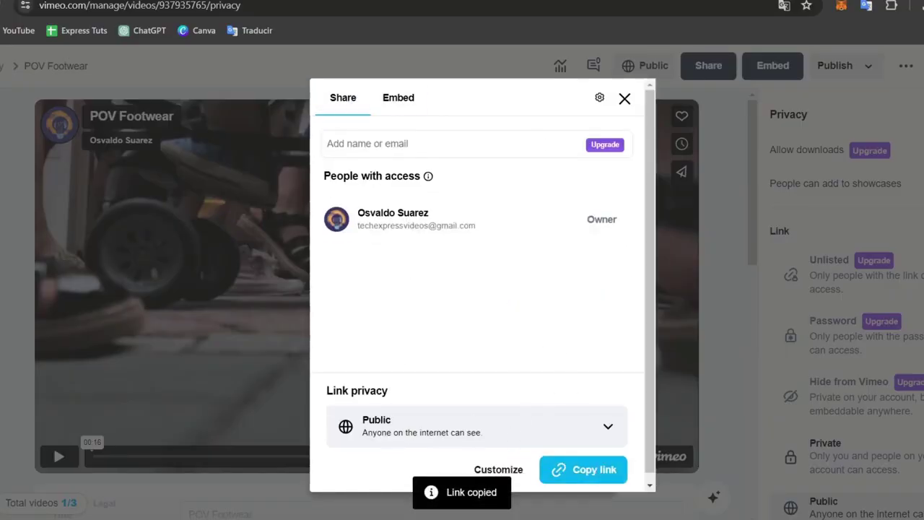
{"action": "key", "text": "ctrl+shift+Tab"}
Add the Vimeo video to Autumn Wild's media by pasting its link into Add from URL
{"action": "left_click", "coordinate": [479, 396]}
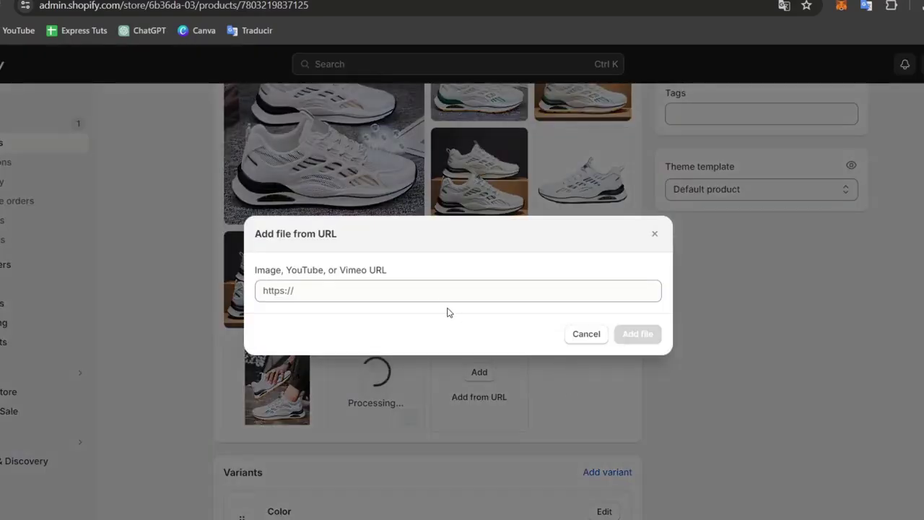
{"action": "left_click", "coordinate": [430, 290]}
{"action": "left_click", "coordinate": [626, 334]}
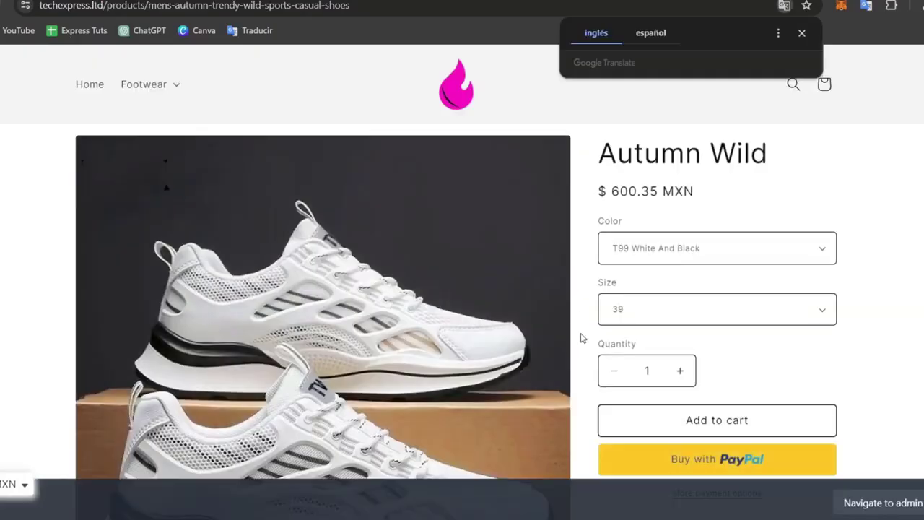
Dismiss the translation popup on the storefront and play the first gallery video
{"action": "scroll", "coordinate": [585, 346], "scroll_direction": "down", "scroll_amount": 5}
{"action": "scroll", "coordinate": [585, 345], "scroll_direction": "down", "scroll_amount": 12}
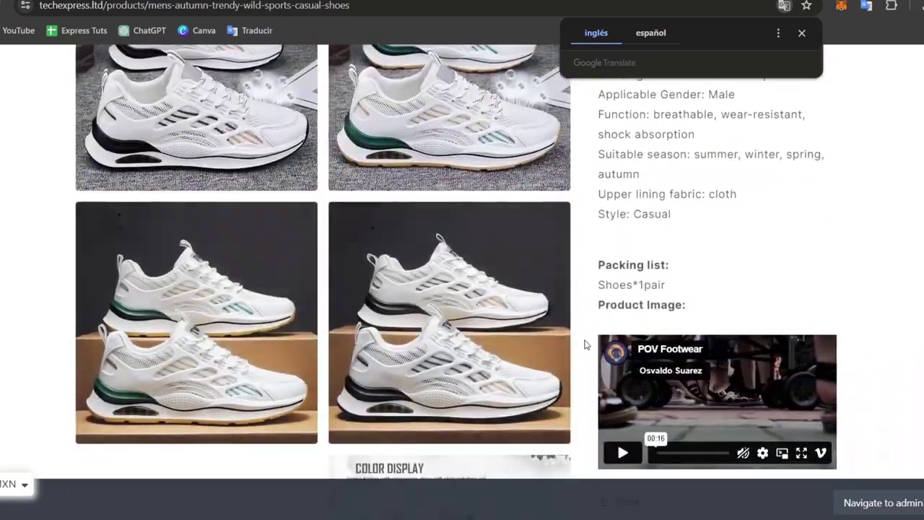
{"action": "scroll", "coordinate": [585, 345], "scroll_direction": "down", "scroll_amount": 15}
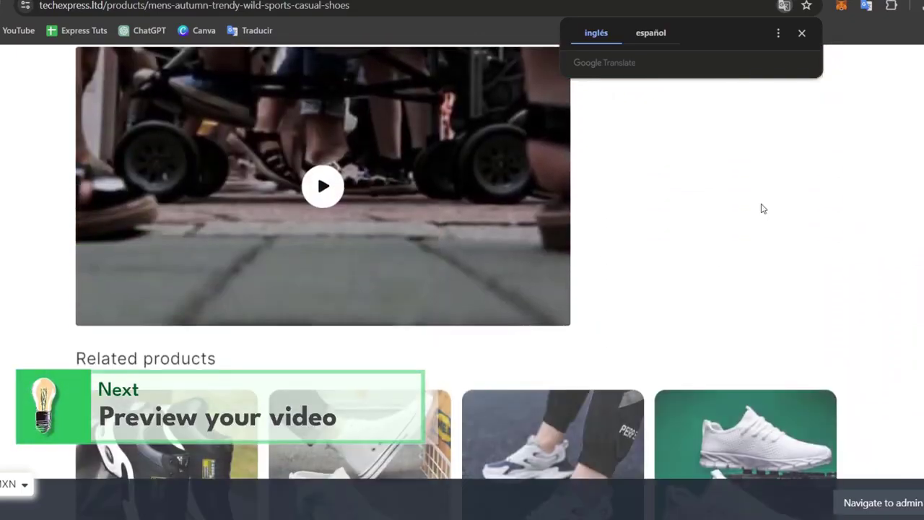
{"action": "left_click", "coordinate": [801, 32]}
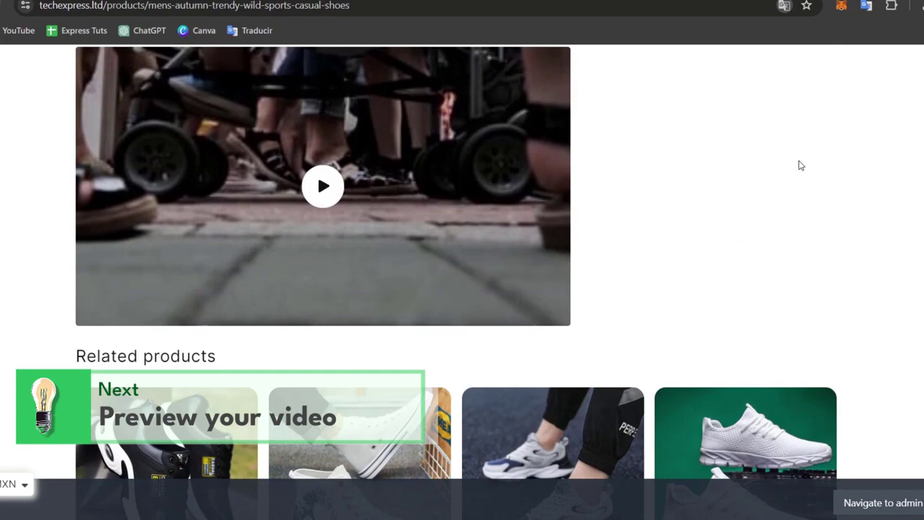
{"action": "scroll", "coordinate": [791, 175], "scroll_direction": "up", "scroll_amount": 6}
{"action": "left_click", "coordinate": [339, 306]}
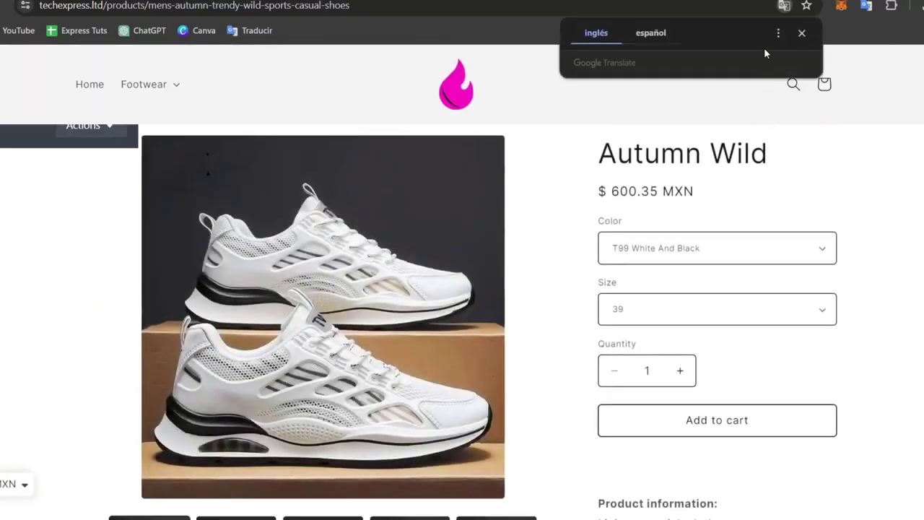
Show the other new video in the Autumn Wild gallery's main viewer
{"action": "scroll", "coordinate": [783, 43], "scroll_direction": "down", "scroll_amount": 10}
{"action": "left_click", "coordinate": [803, 33]}
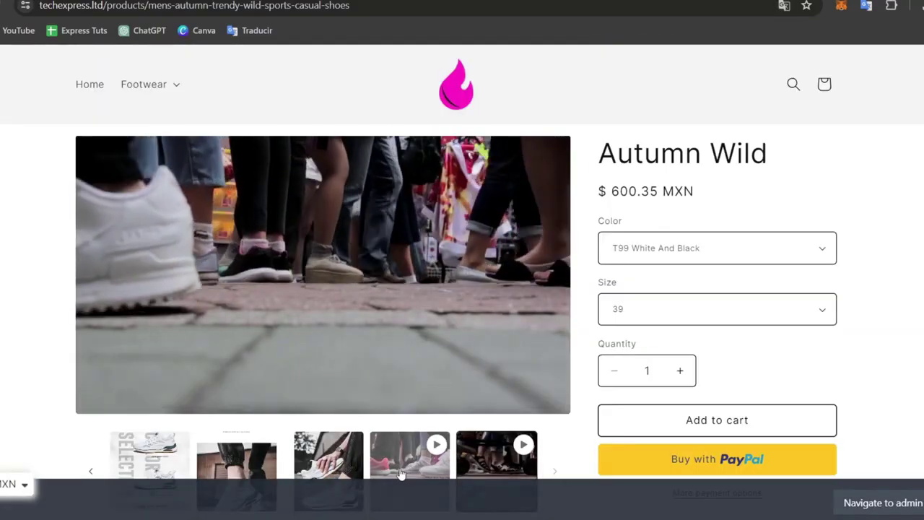
{"action": "left_click", "coordinate": [401, 473]}
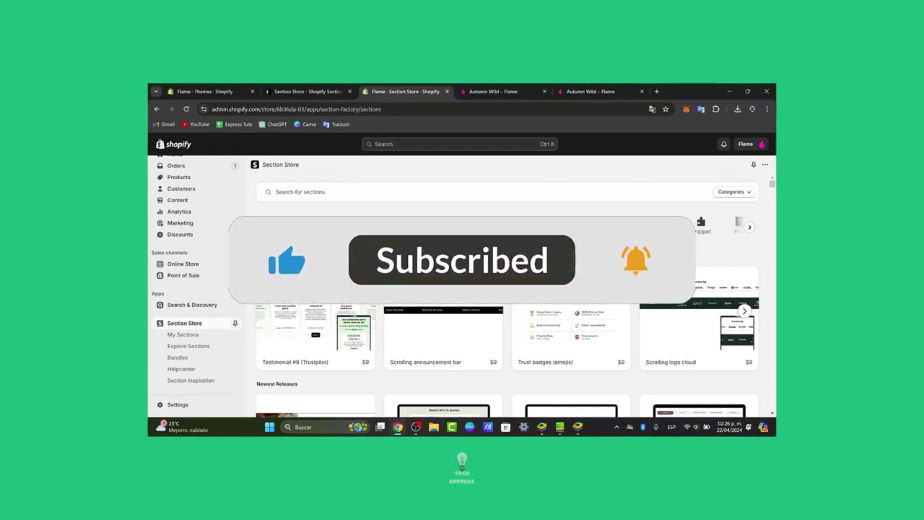
Browse Section Store's Video category, including Video banner, Shoppable Video and Video Pop
{"action": "left_click", "coordinate": [584, 226]}
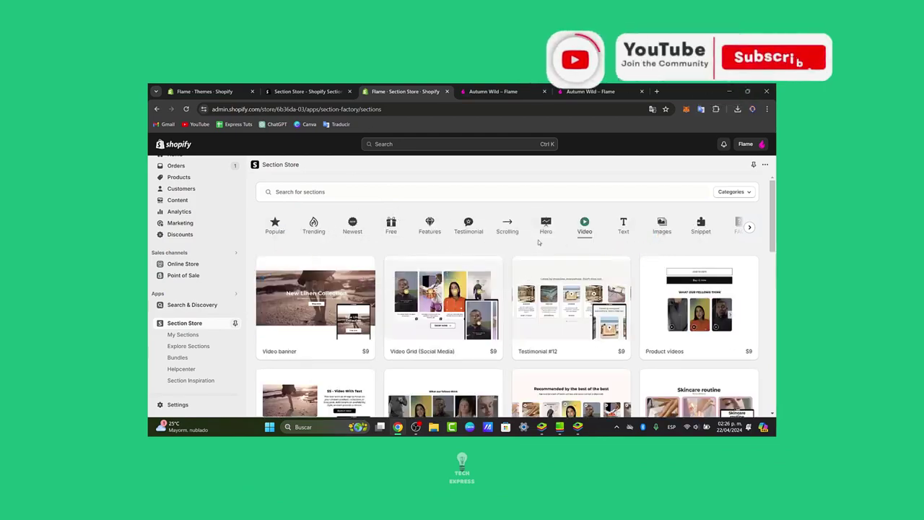
{"action": "scroll", "coordinate": [526, 268], "scroll_direction": "down", "scroll_amount": 3}
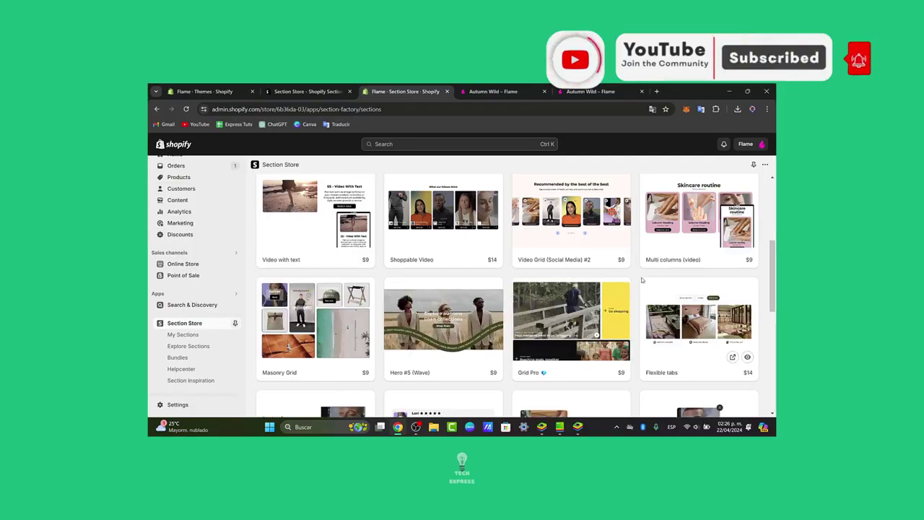
{"action": "scroll", "coordinate": [634, 278], "scroll_direction": "down", "scroll_amount": 3}
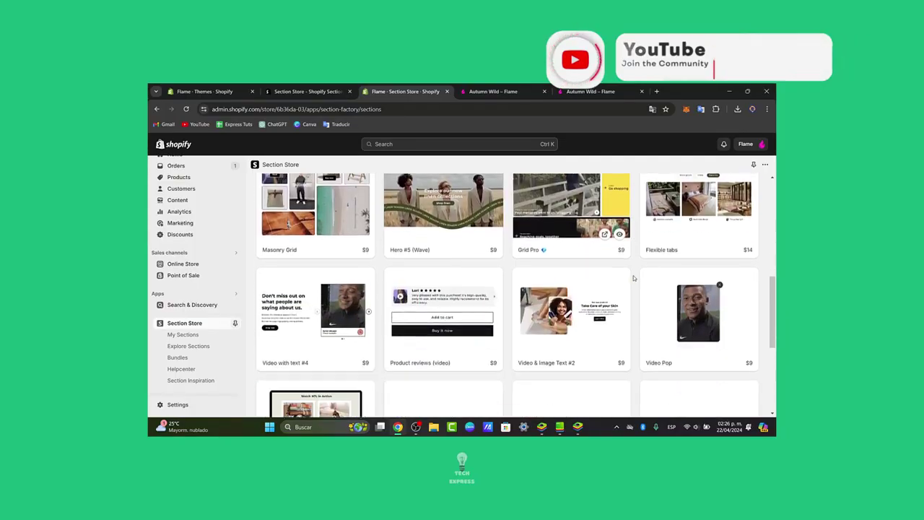